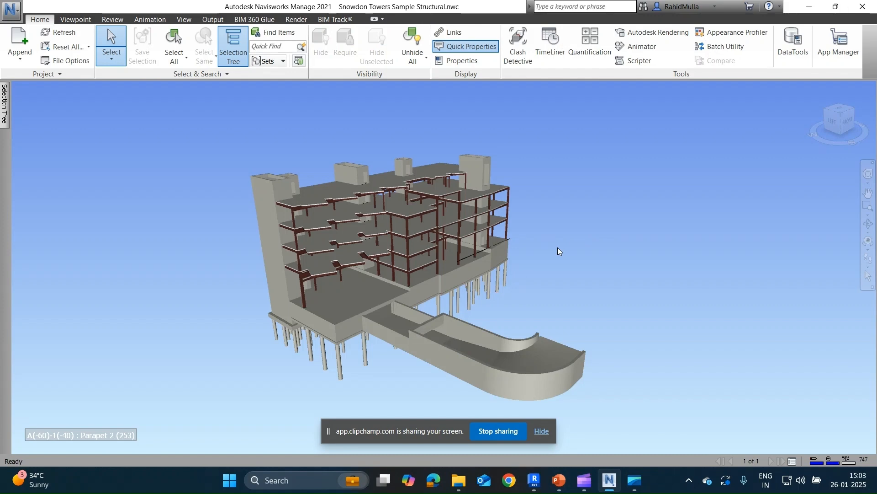
Open the Quantification workbook for the structural model and close the Sheet Browser.
shift+middle_drag(513, 251, 596, 249)
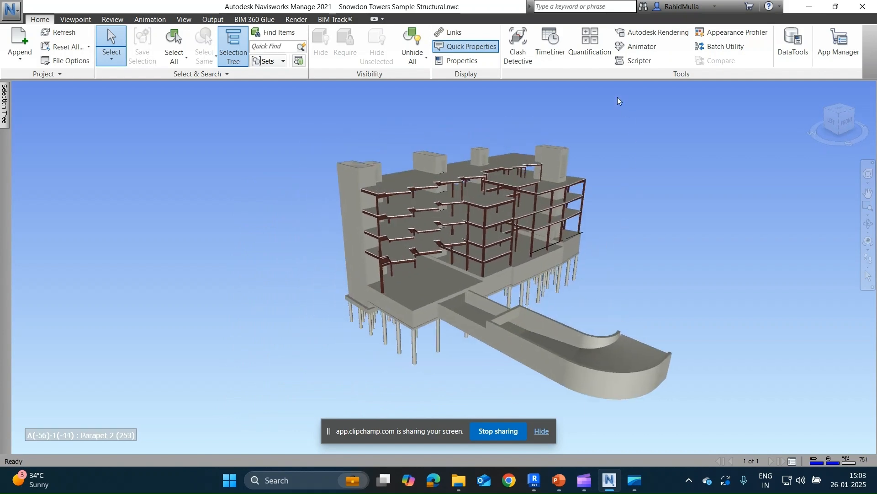
click(587, 58)
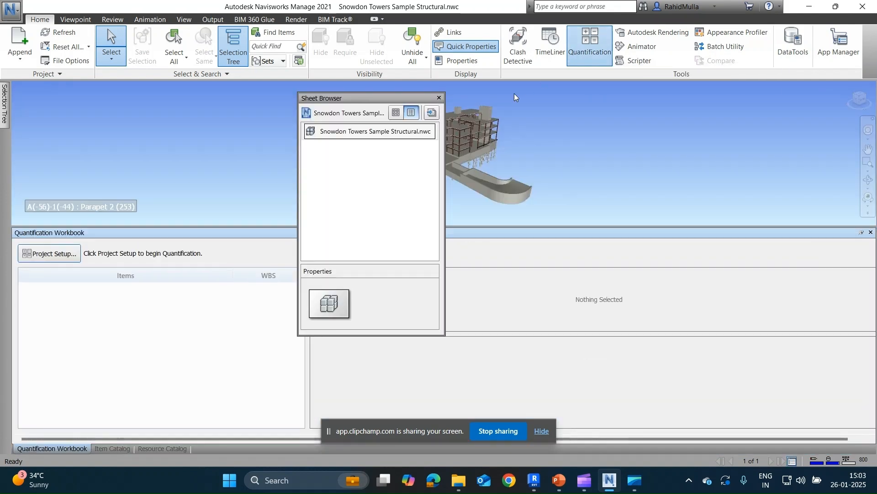
click(439, 98)
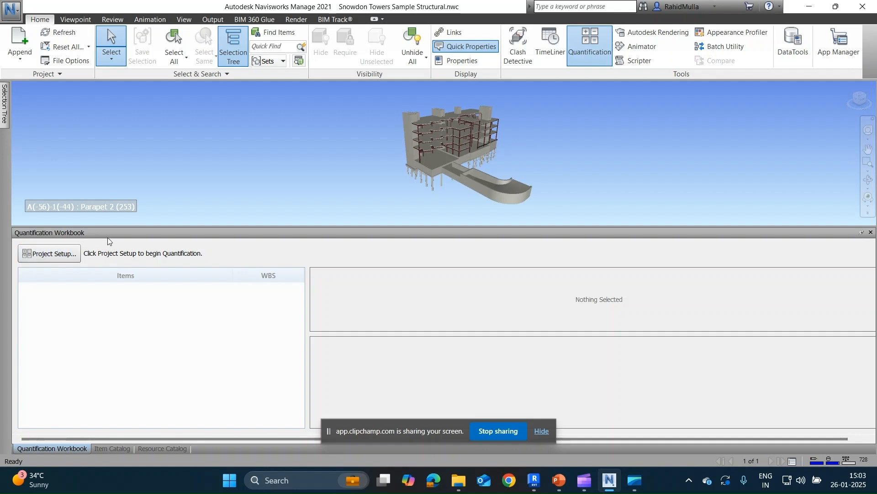
Set up the quantification project with the Uniformat catalog, metric units and all general takeoff properties, and create the takeoff database.
click(65, 255)
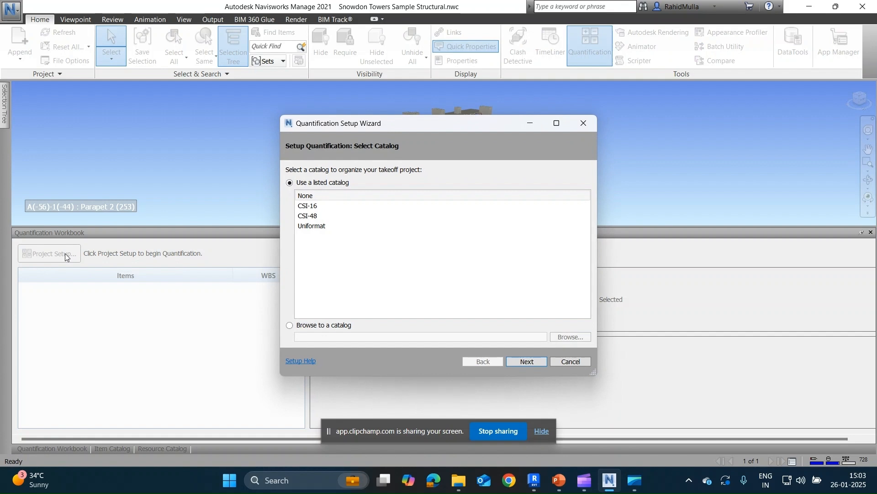
click(306, 228)
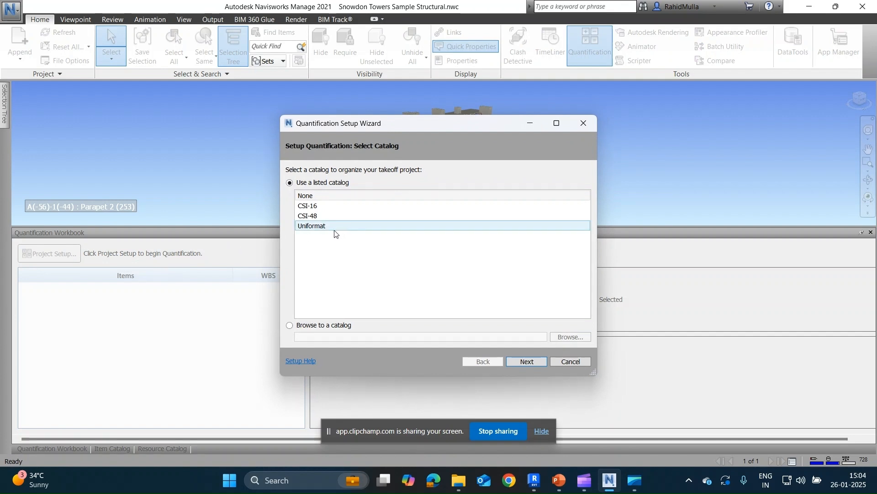
click(336, 230)
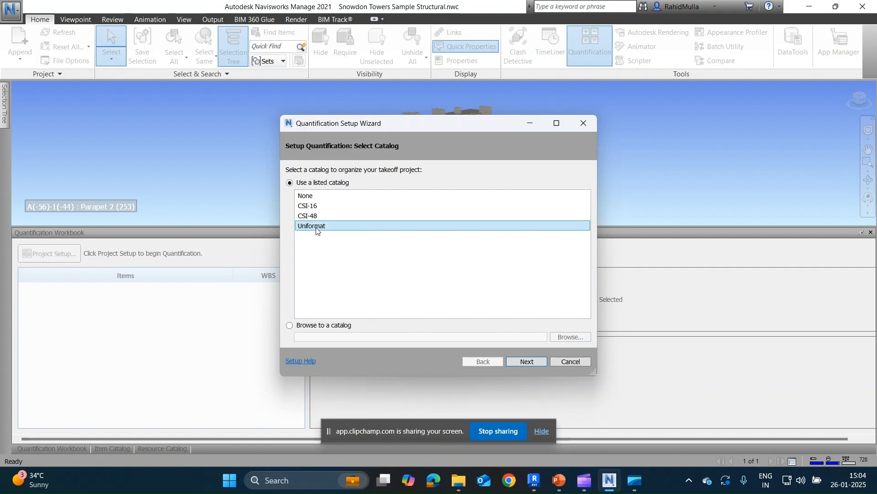
click(525, 362)
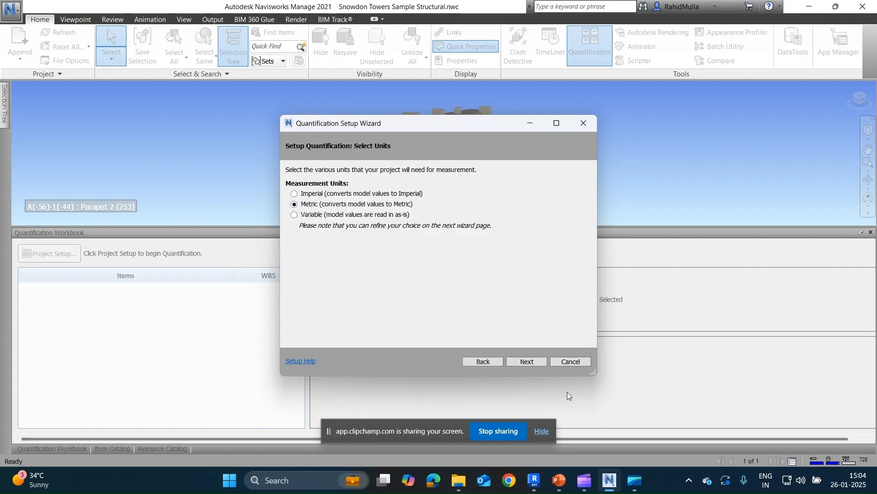
click(533, 361)
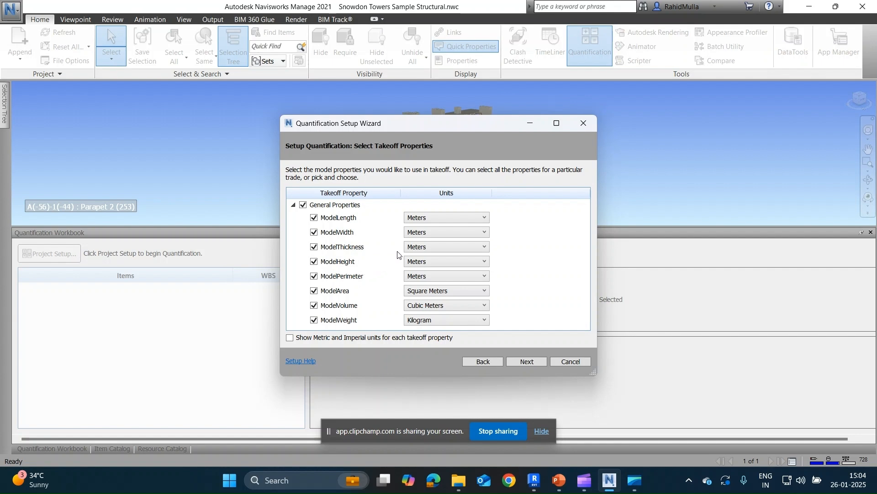
click(528, 361)
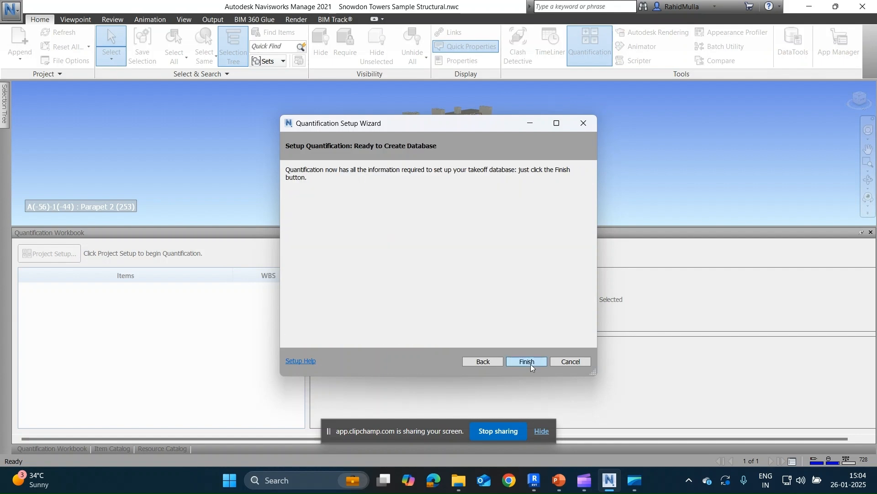
click(528, 362)
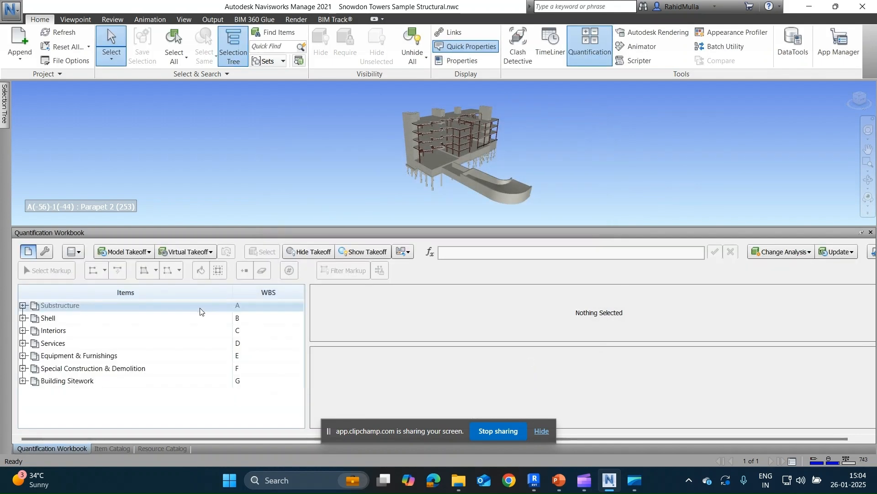
Examine the Uniformat catalog groups, including the Foundations subgroups under Substructure, and look at the model's selection tree.
click(69, 307)
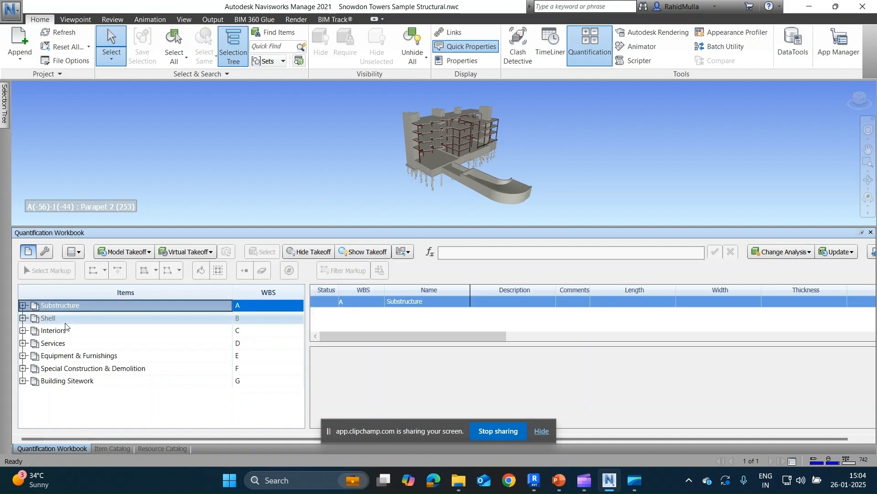
click(71, 356)
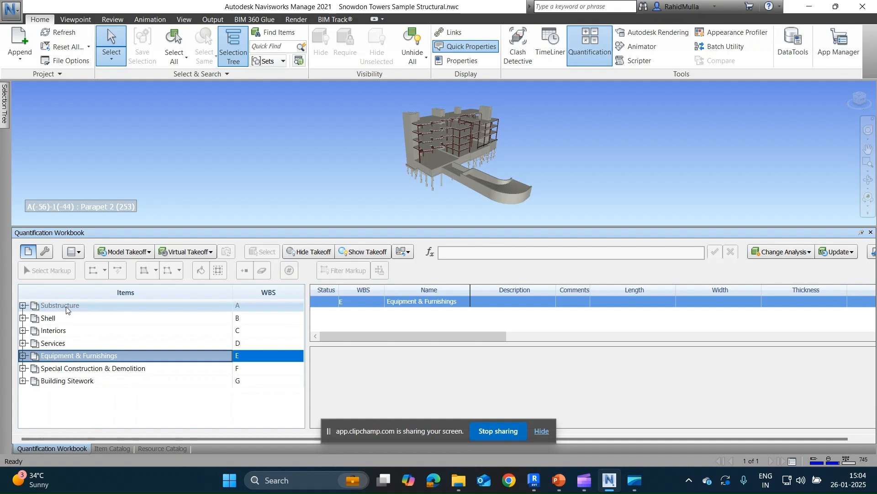
click(23, 305)
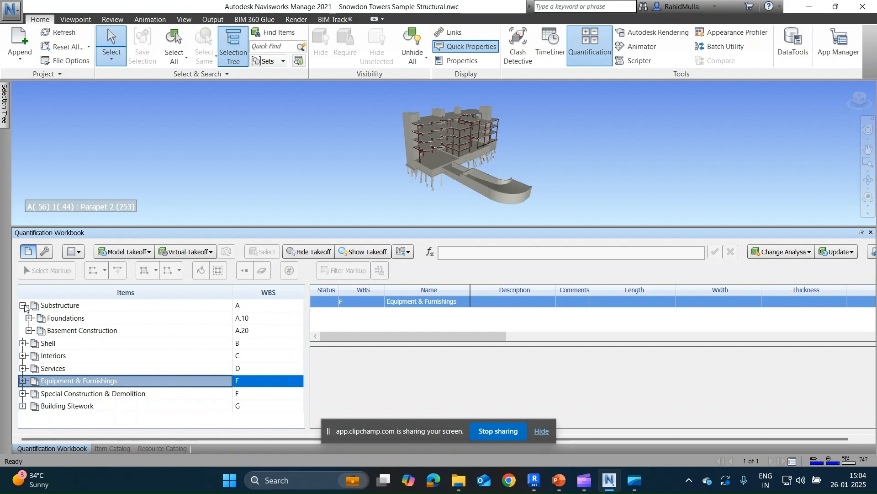
click(28, 319)
click(62, 329)
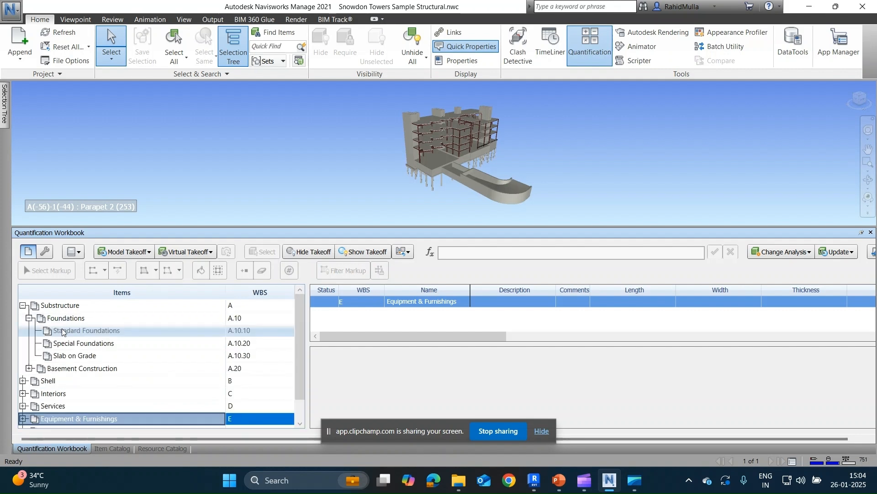
click(61, 343)
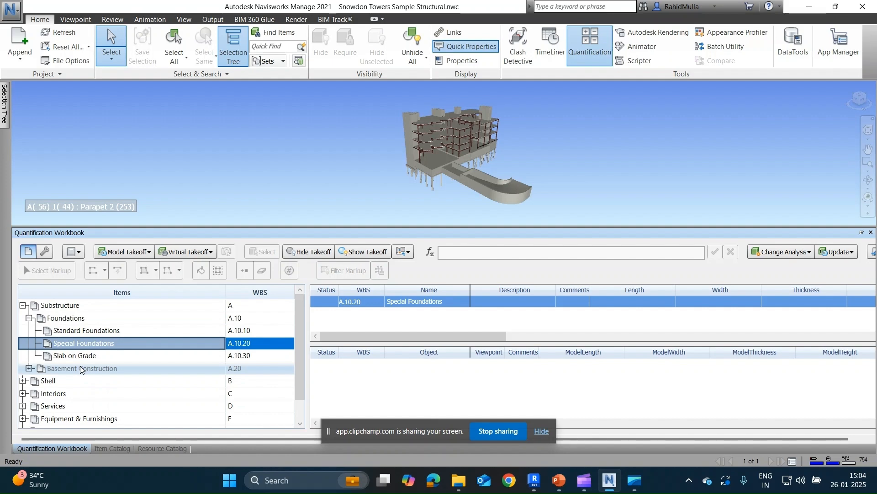
click(22, 305)
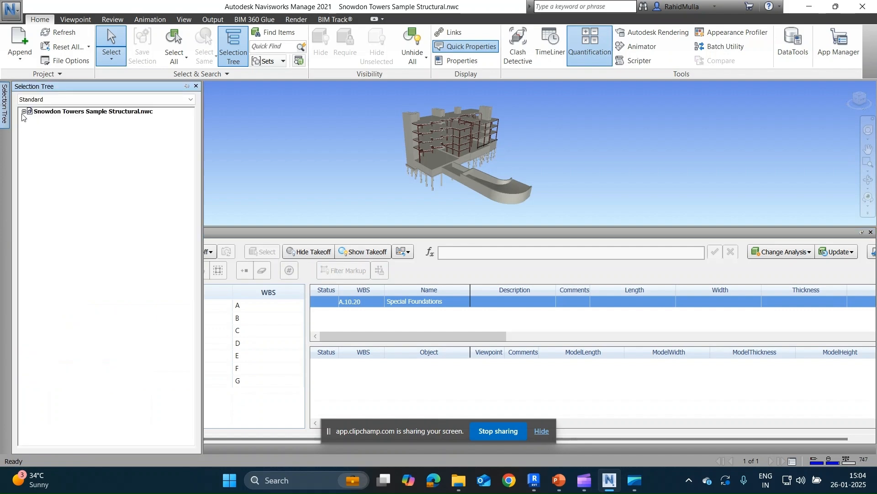
click(24, 112)
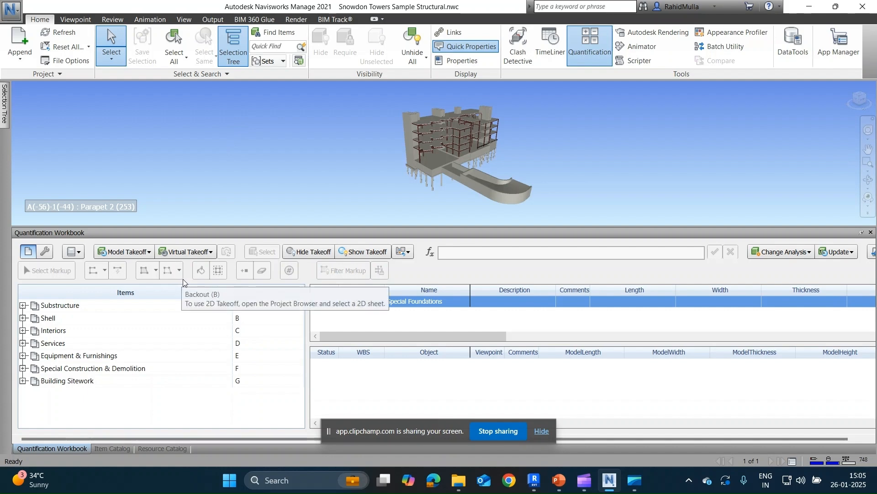
Select the Foundations group under Substructure, and select one foundation pile in the model plus all others with the same name.
click(22, 305)
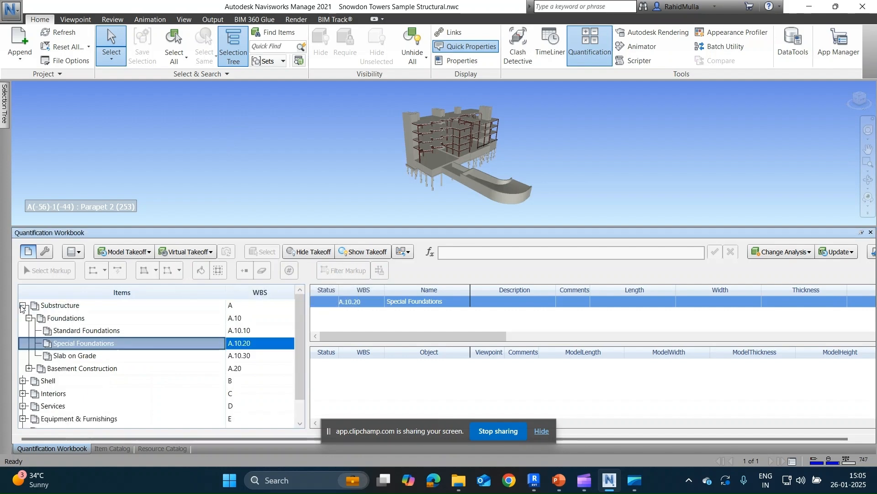
click(56, 319)
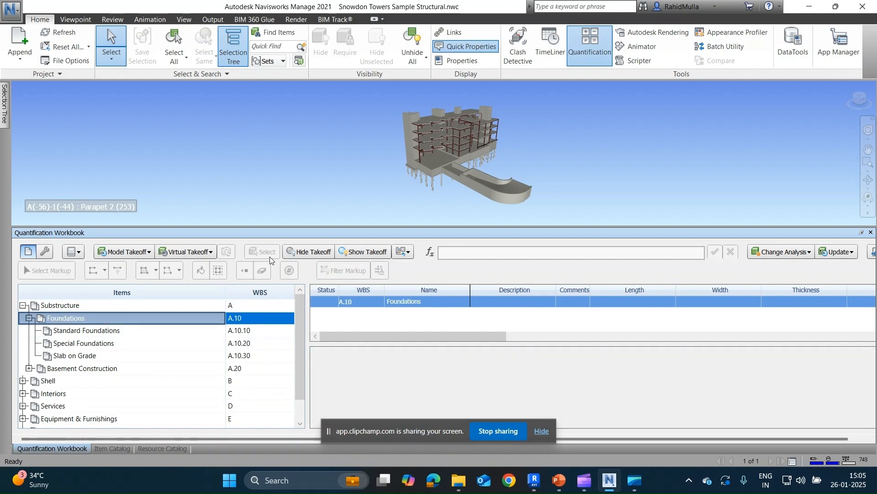
scroll(435, 196, up, 1)
scroll(435, 195, up, 5)
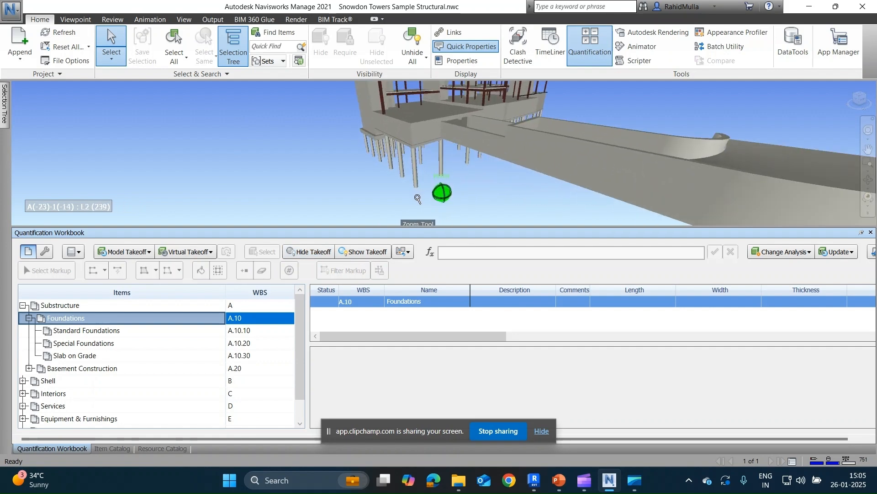
click(415, 167)
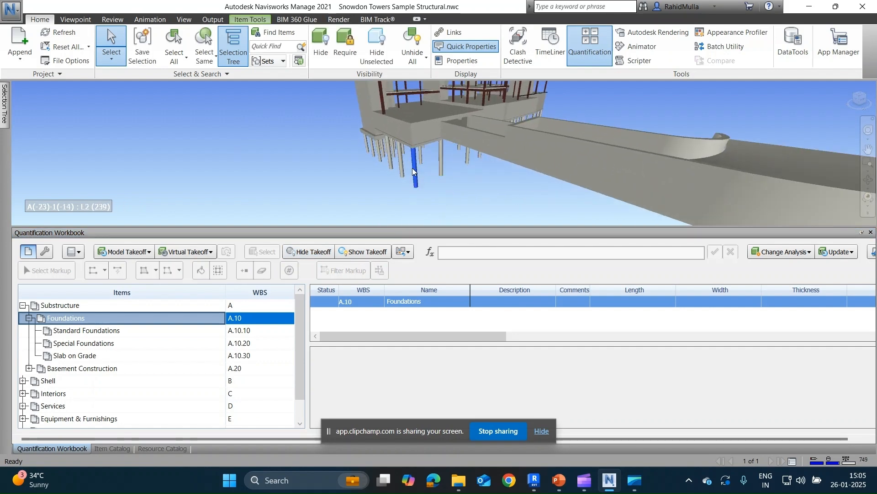
shift+middle_drag(412, 168, 438, 173)
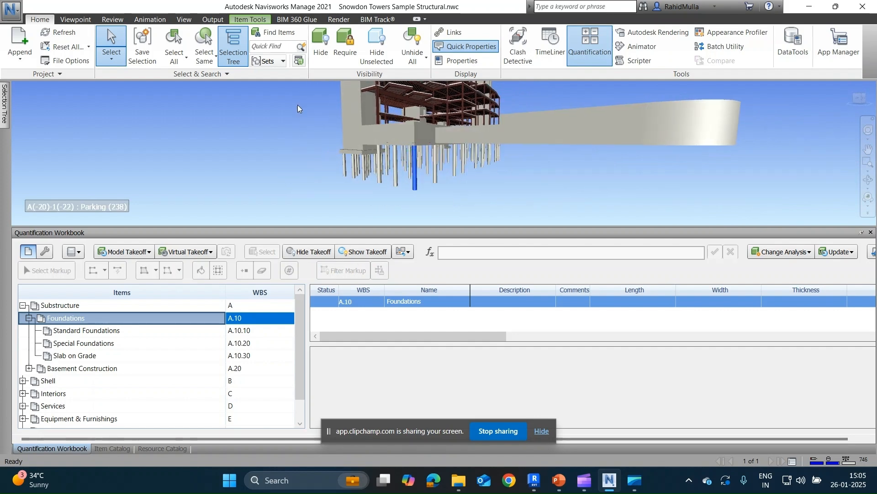
click(204, 55)
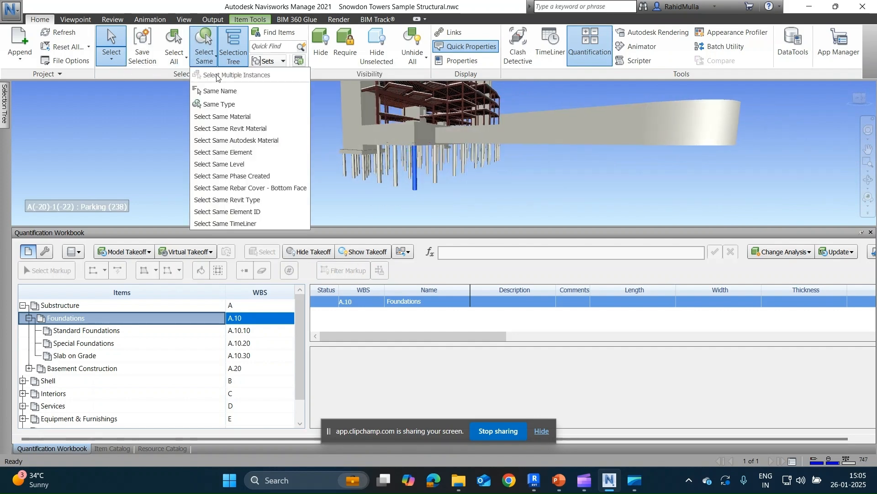
click(232, 92)
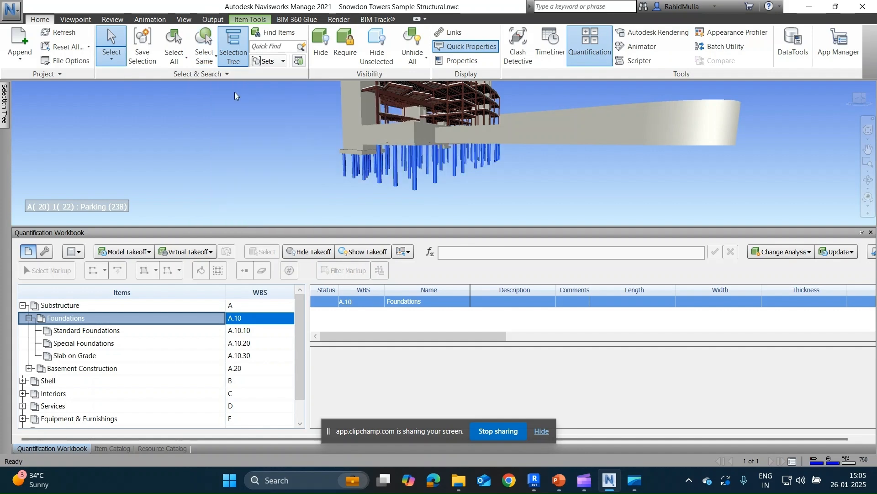
shift+middle_drag(278, 177, 305, 179)
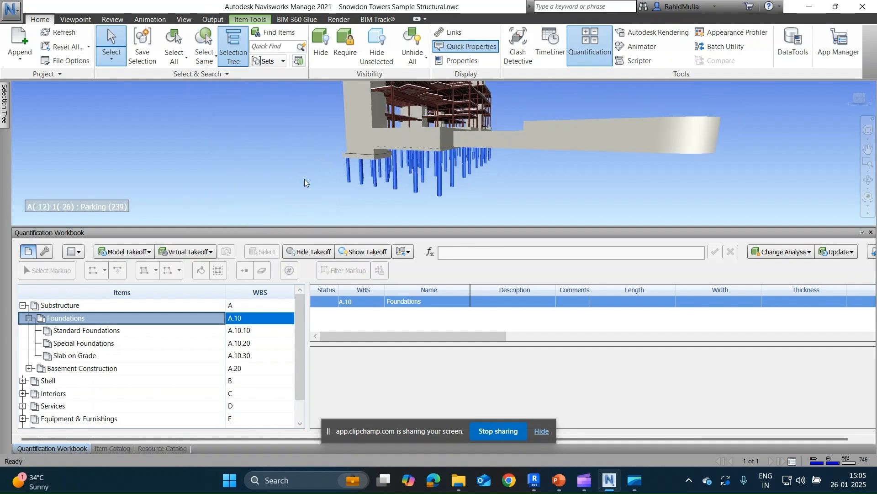
Take off the selected SFD_Round piles into the Foundations group.
right_click(441, 169)
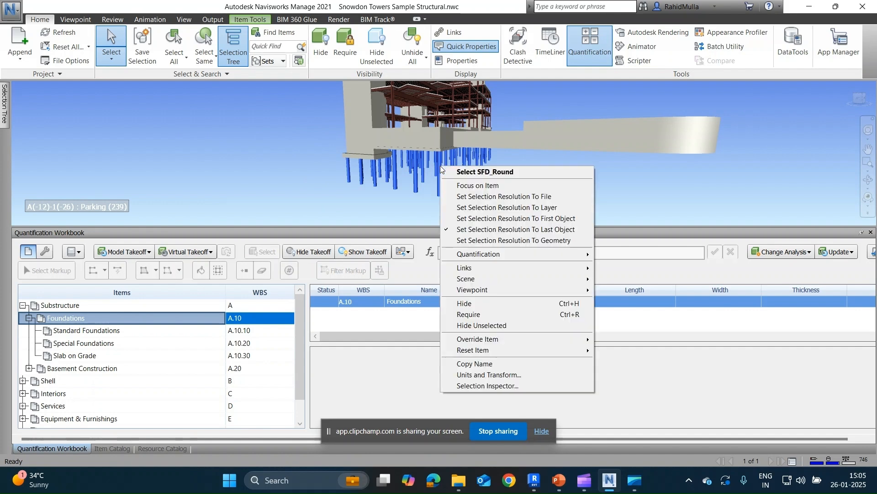
mouse_move(486, 256)
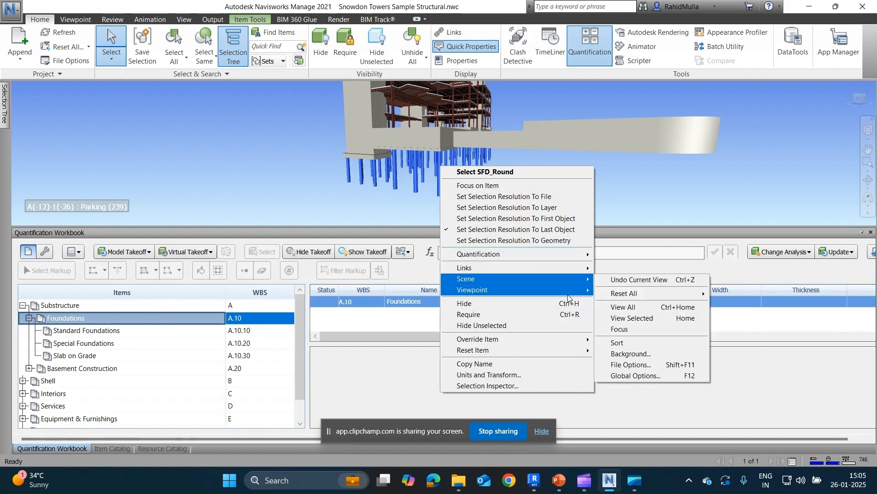
mouse_move(563, 254)
click(643, 254)
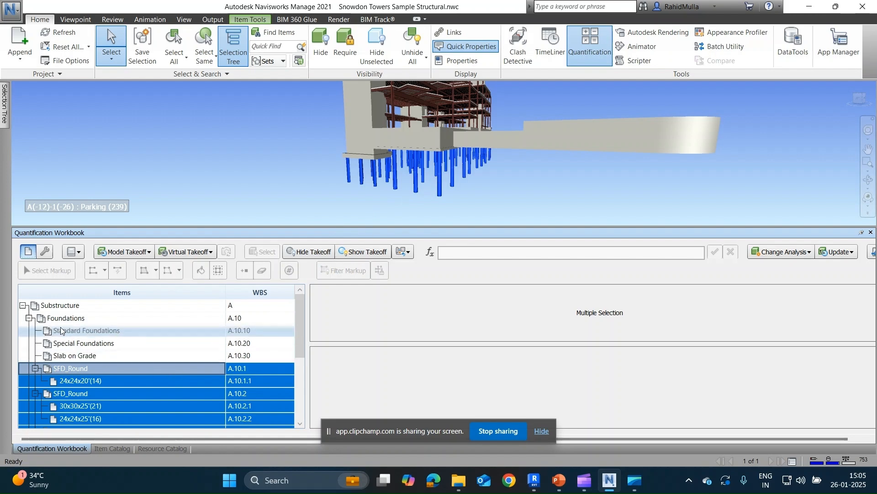
Examine the takeoff quantities of the 30x30x25' pile item, its individual SFD_Round objects and the coloured piles in the model.
click(102, 406)
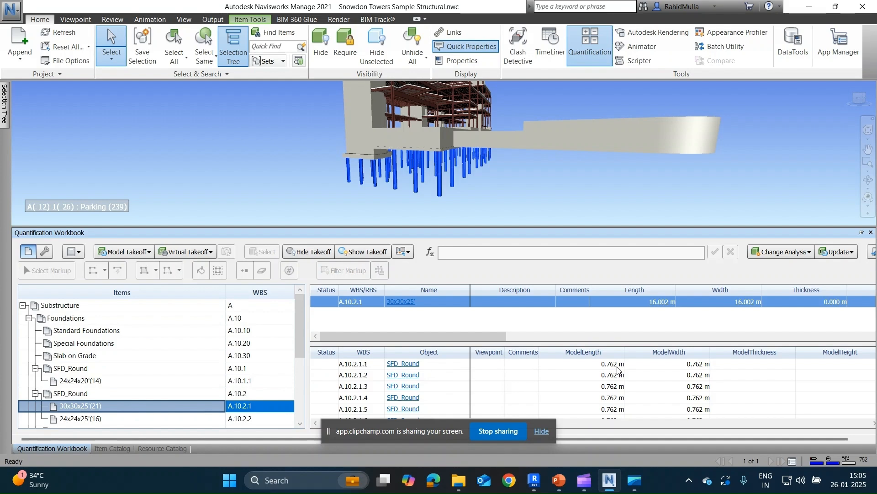
scroll(621, 369, down, 5)
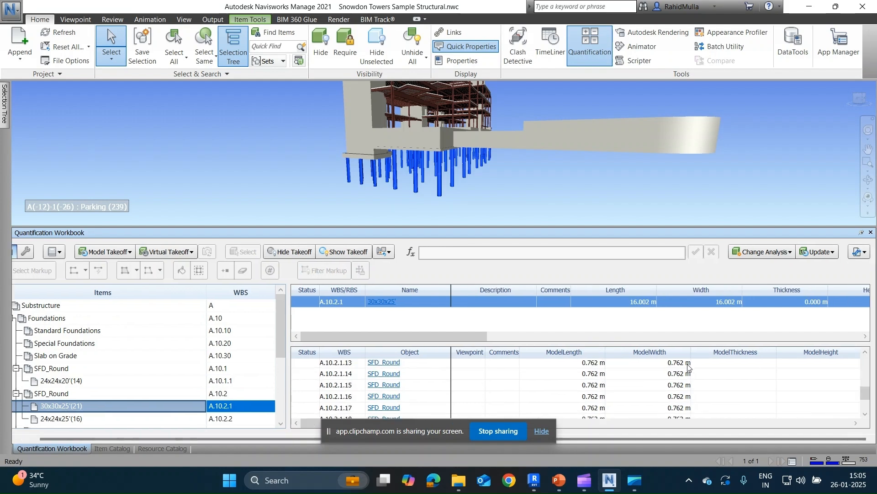
drag(410, 433, 722, 187)
click(594, 390)
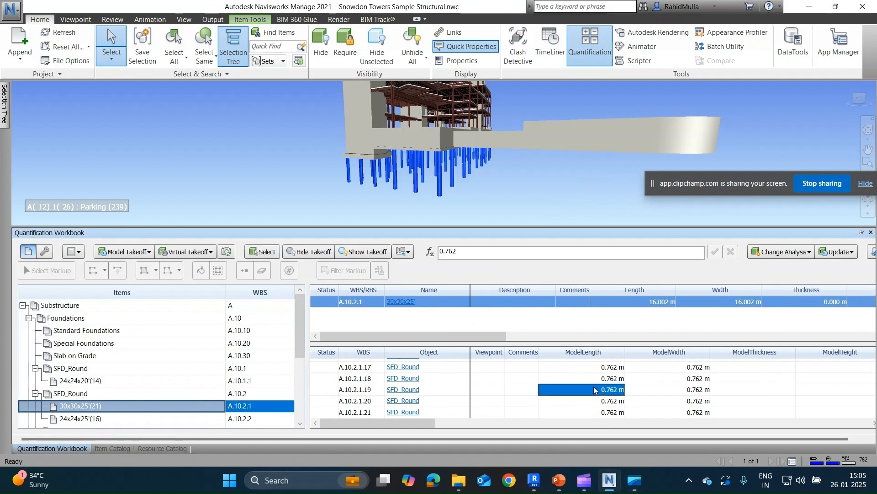
drag(408, 422, 809, 396)
click(401, 379)
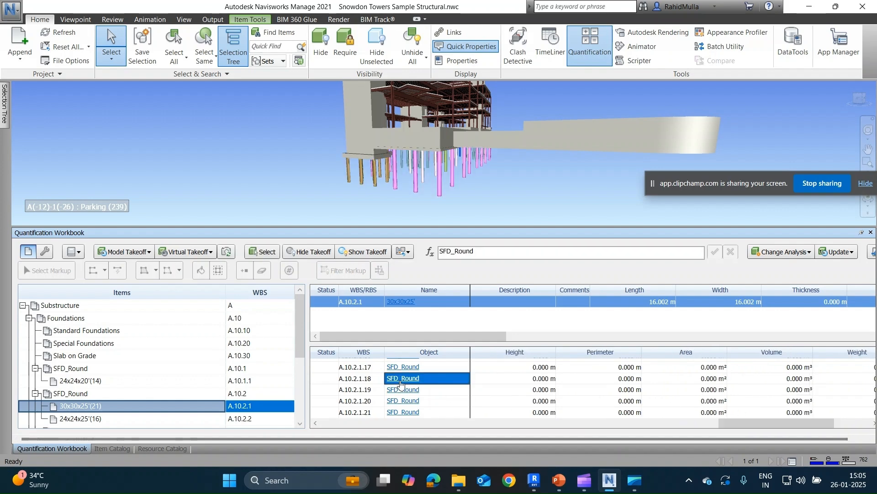
drag(774, 422, 662, 417)
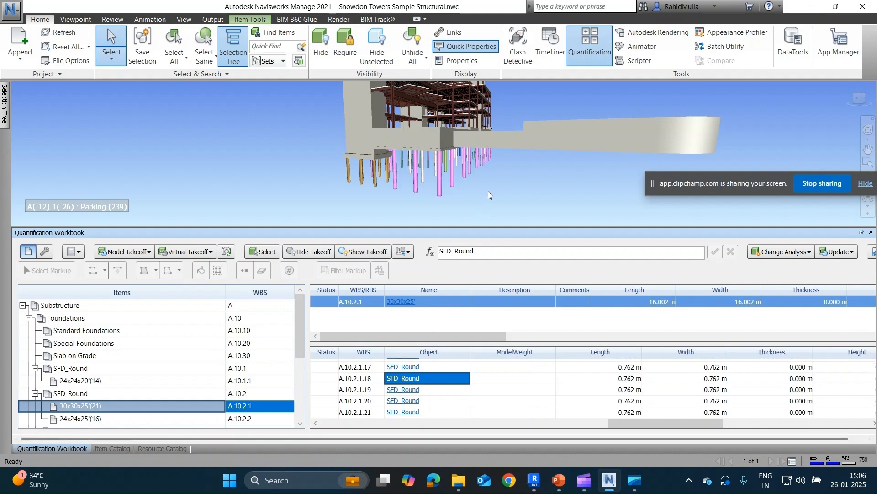
shift+middle_drag(428, 171, 441, 198)
scroll(439, 196, up, 5)
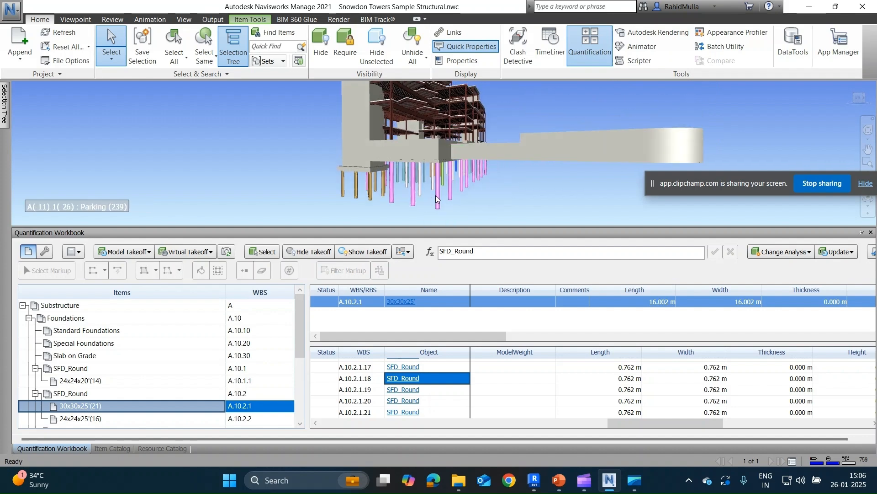
scroll(438, 196, up, 1)
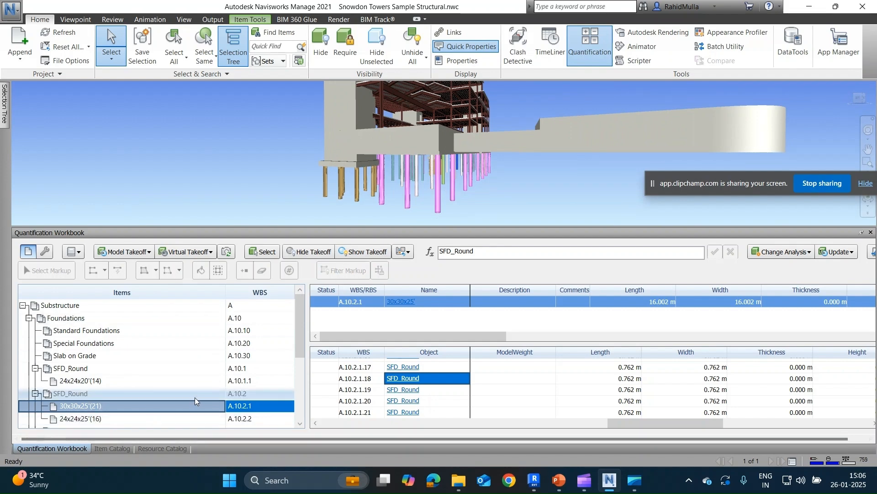
In the item catalog, collapse Substructure, expand Shell and Superstructure, and select the Floor Construction group.
click(113, 449)
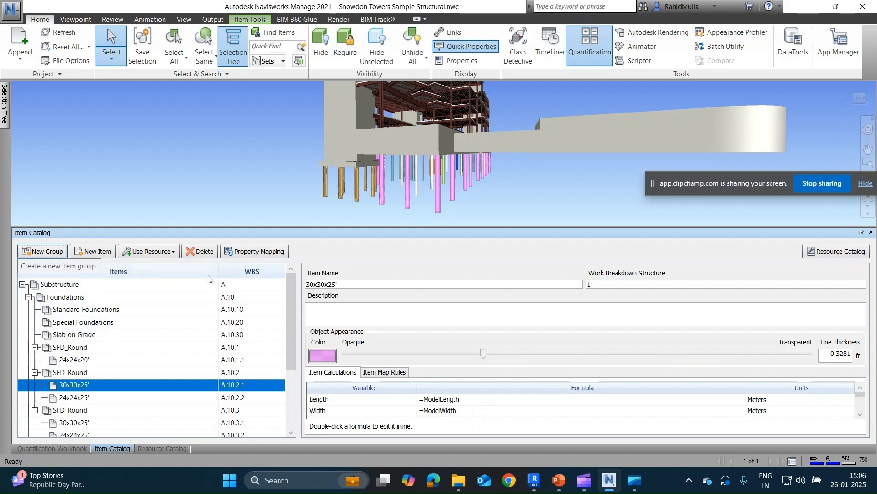
click(181, 195)
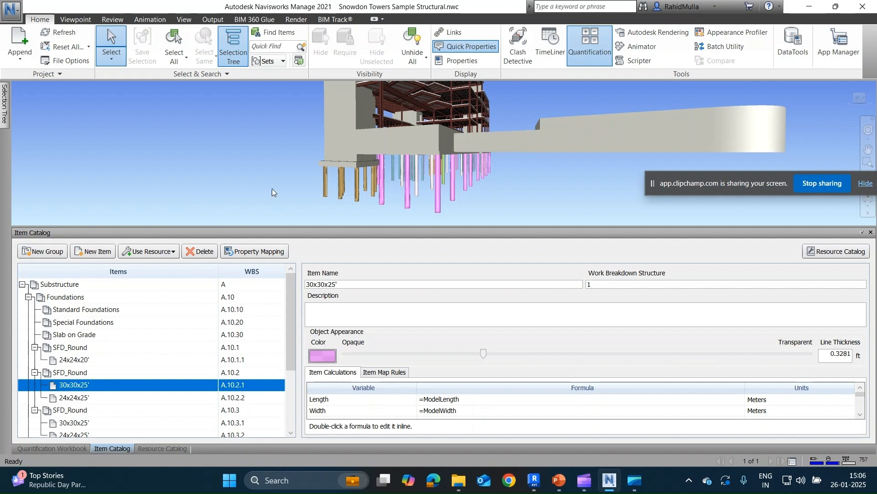
click(22, 285)
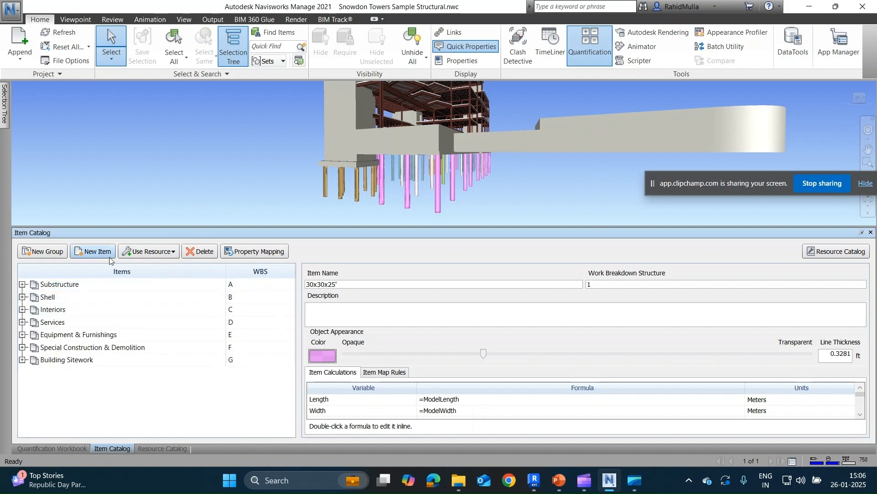
click(22, 297)
click(28, 309)
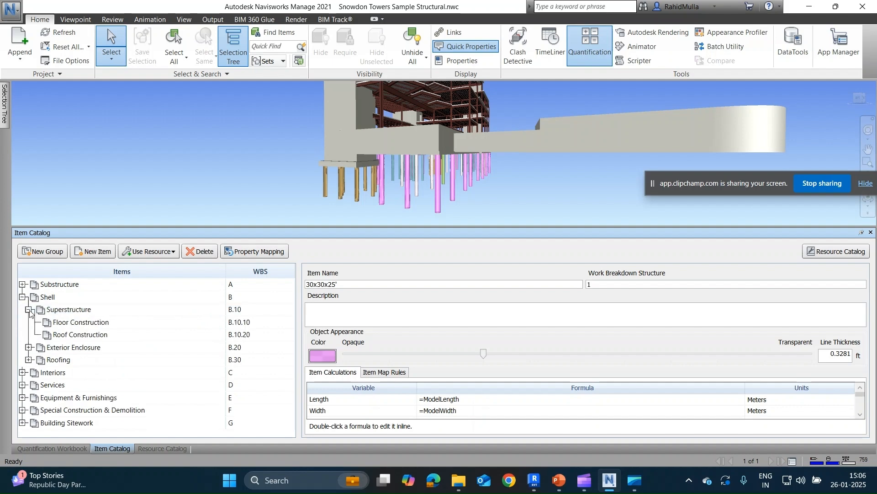
click(62, 325)
Select one floor slab in the model plus all other items with the same name.
scroll(309, 139, down, 4)
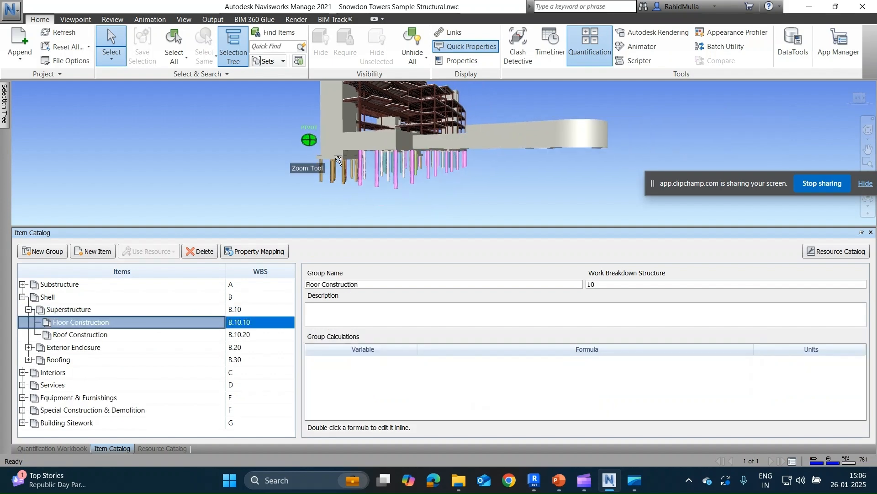
middle_drag(403, 157, 478, 119)
middle_drag(496, 218, 426, 192)
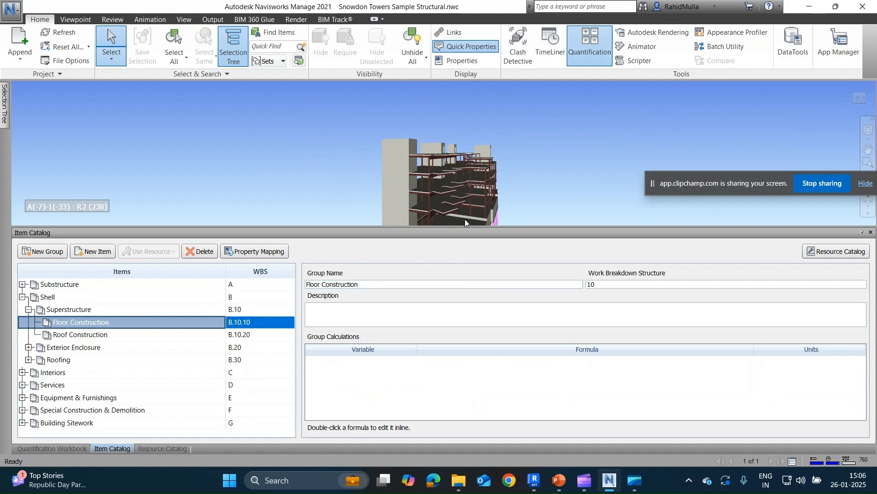
middle_drag(527, 187, 536, 120)
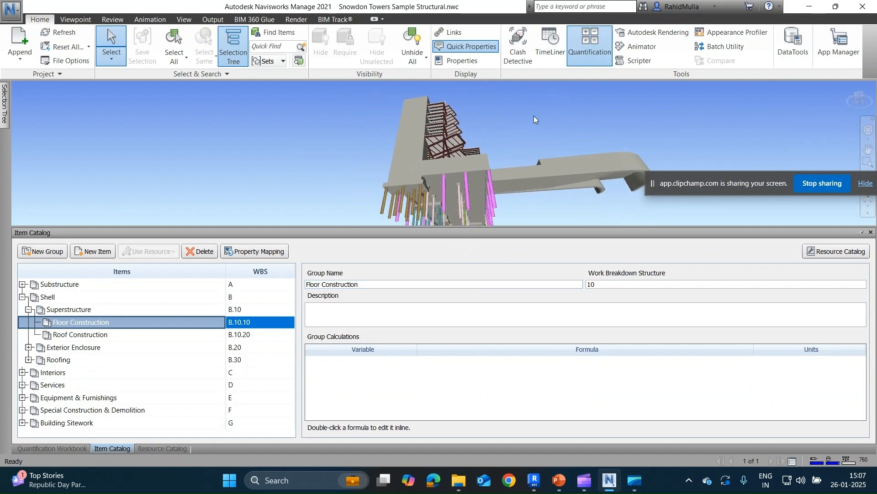
shift+middle_drag(470, 167, 440, 200)
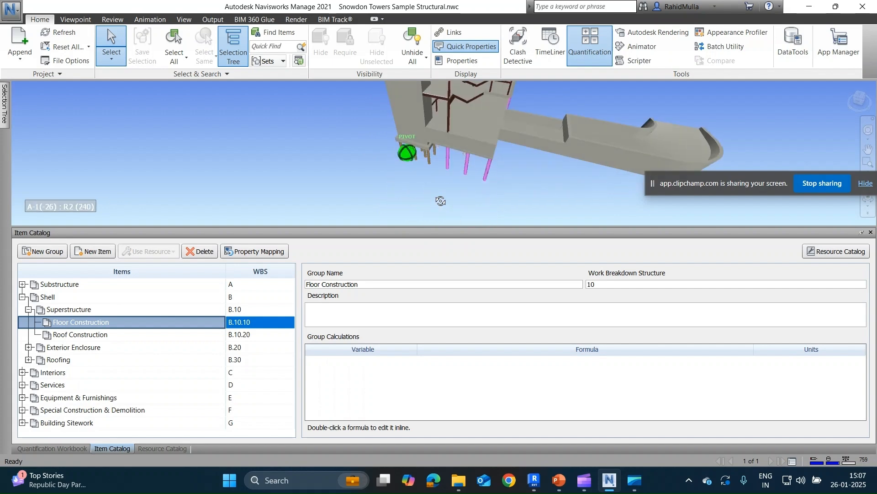
middle_drag(473, 145, 466, 184)
click(459, 159)
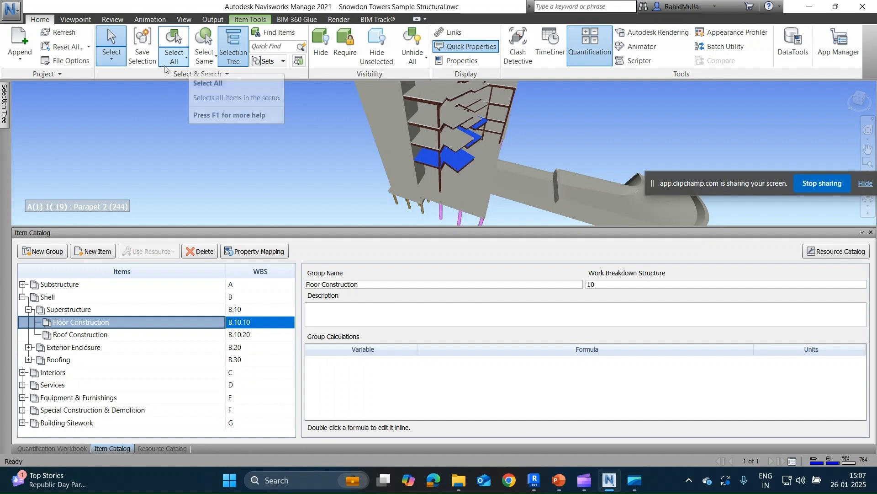
click(208, 60)
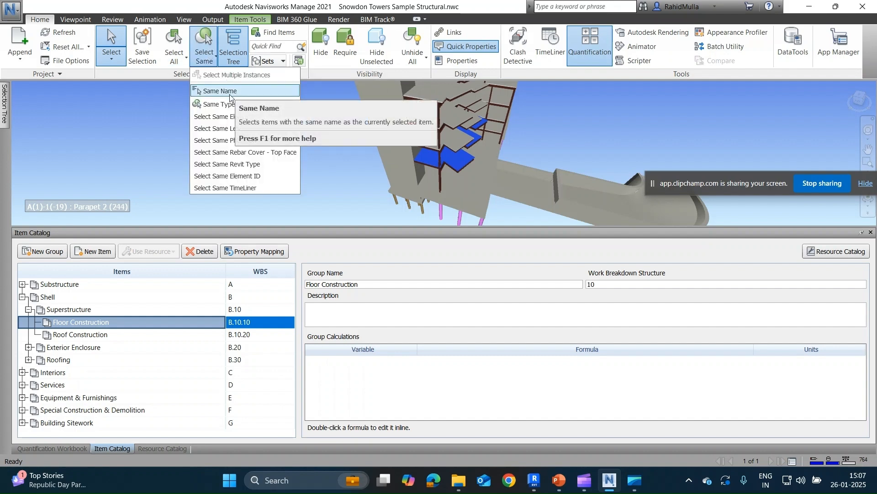
click(228, 95)
Save the selected floors as a selection set named fLOORS.
shift+middle_drag(282, 133, 251, 163)
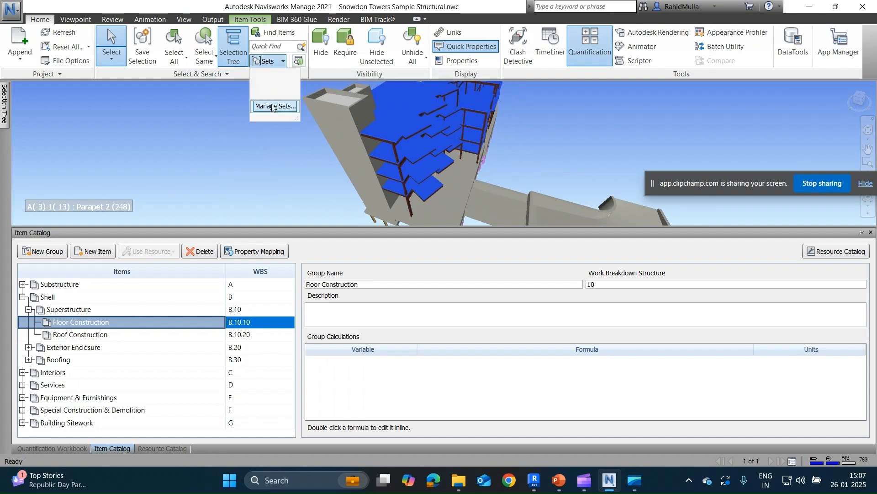
click(268, 61)
right_click(50, 147)
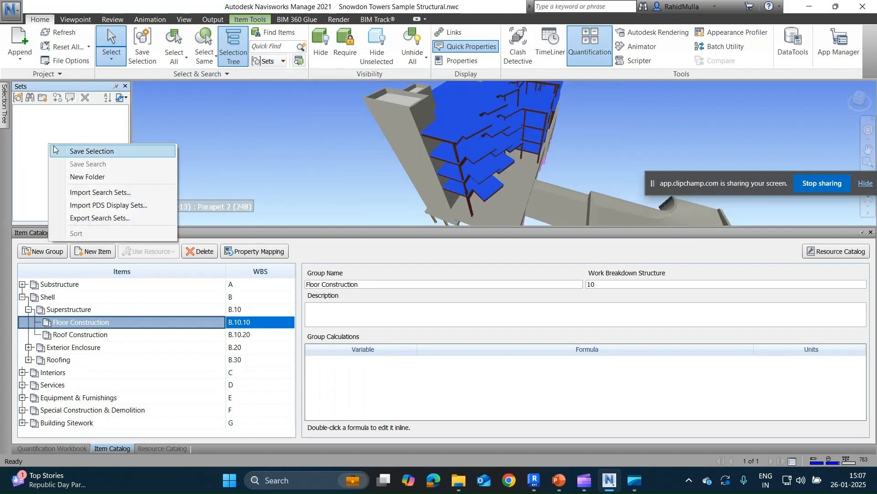
click(77, 149)
text(fLO)
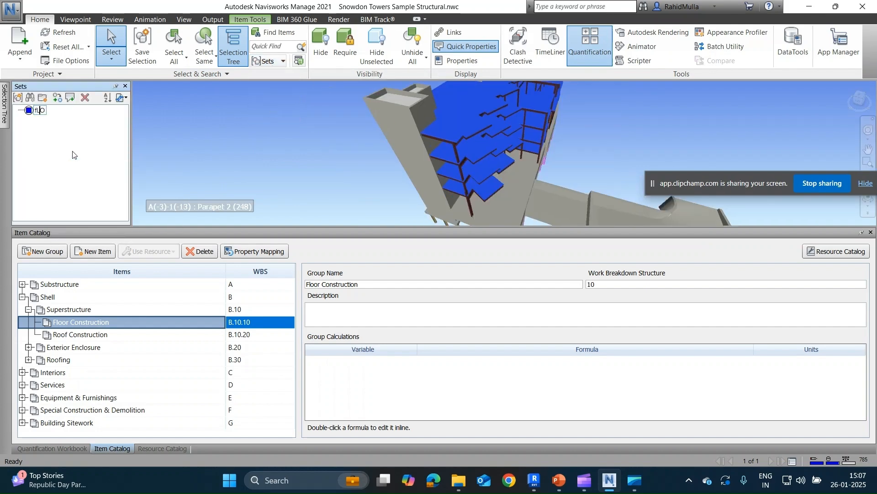
text(ORS)
key(Return)
Take off the fLOORS selection set into the Floor Construction group of the Quantification Workbook.
drag(40, 115, 96, 324)
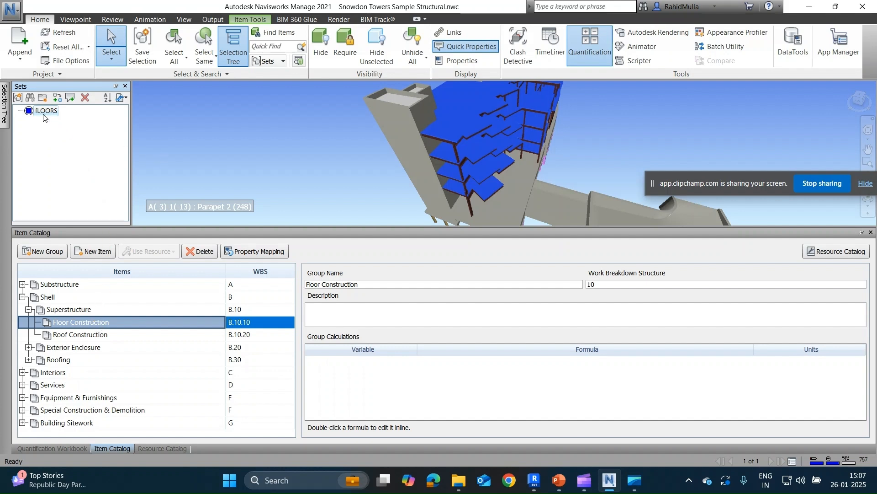
drag(44, 114, 96, 324)
click(40, 446)
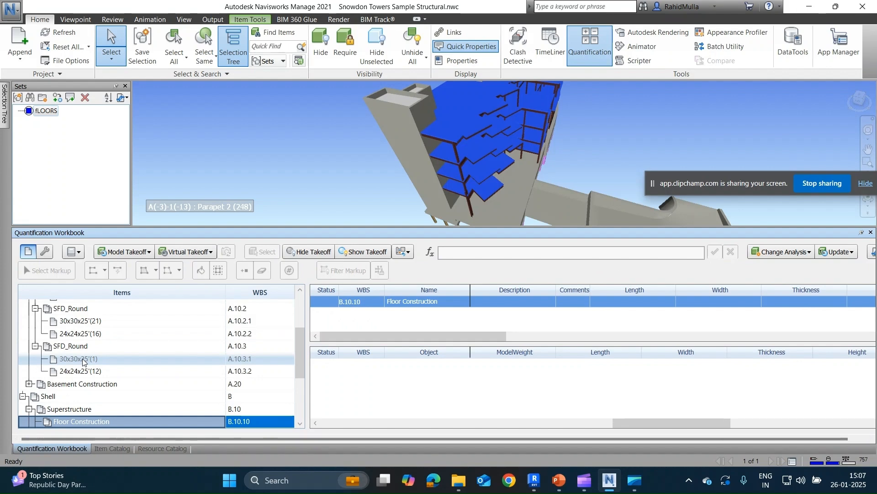
scroll(82, 358, down, 2)
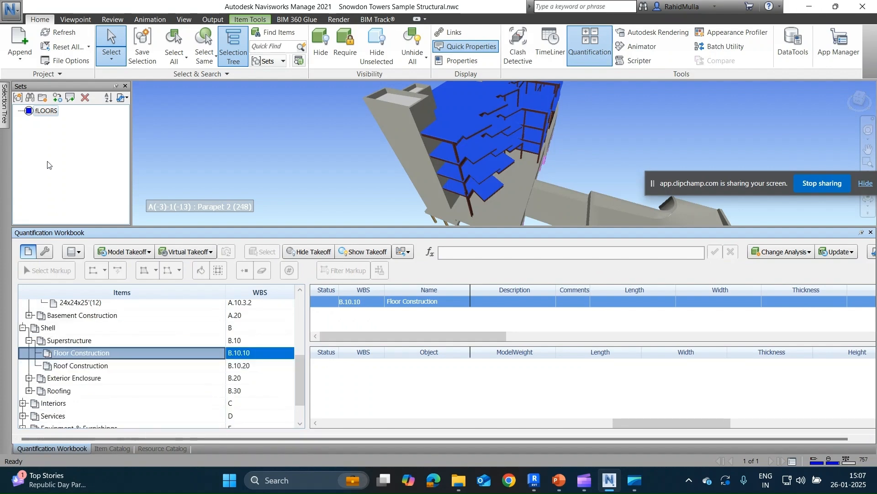
drag(47, 110, 89, 349)
Examine the area and volume quantities of the NW Concrete on Metal Deck items and the coloured floors in the model.
click(135, 394)
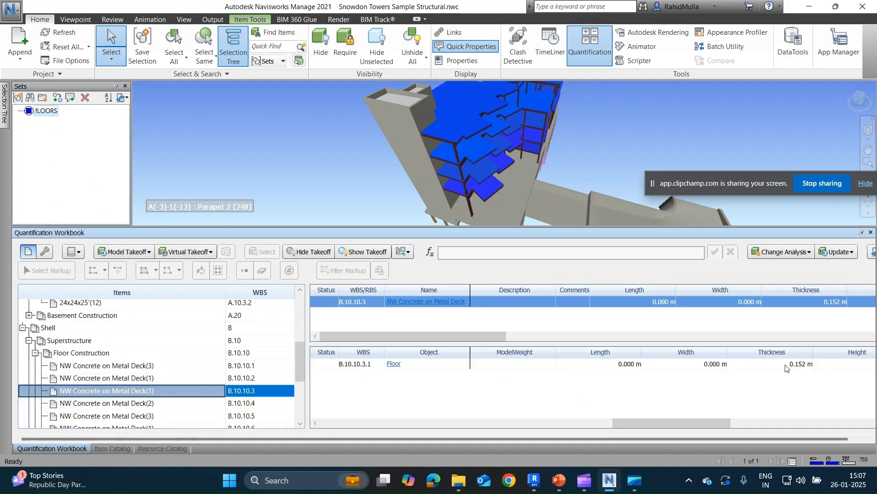
drag(668, 423, 820, 412)
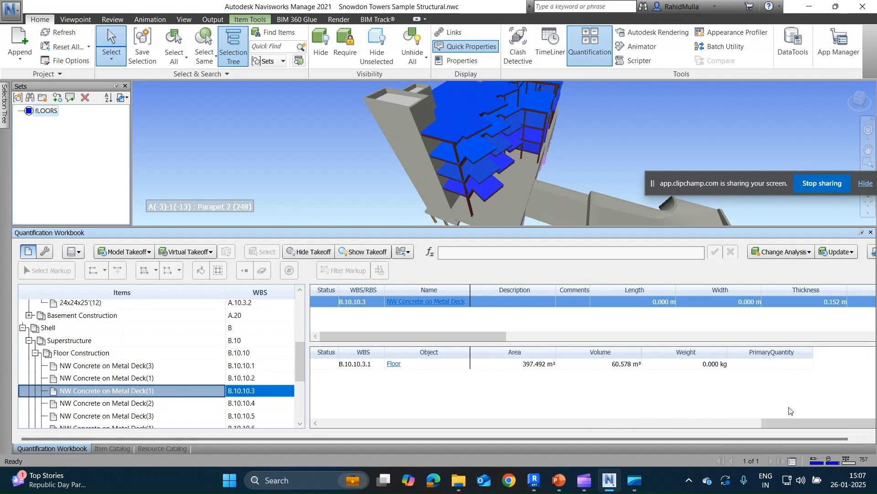
click(135, 379)
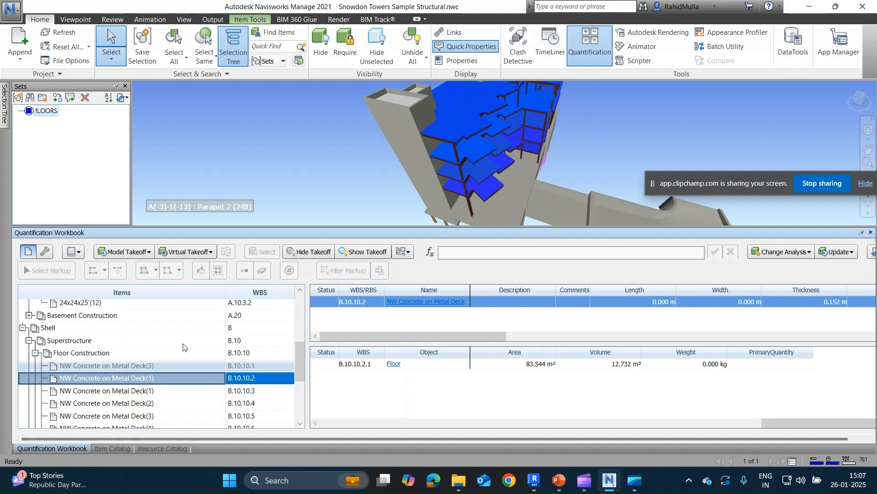
shift+middle_drag(471, 180, 424, 182)
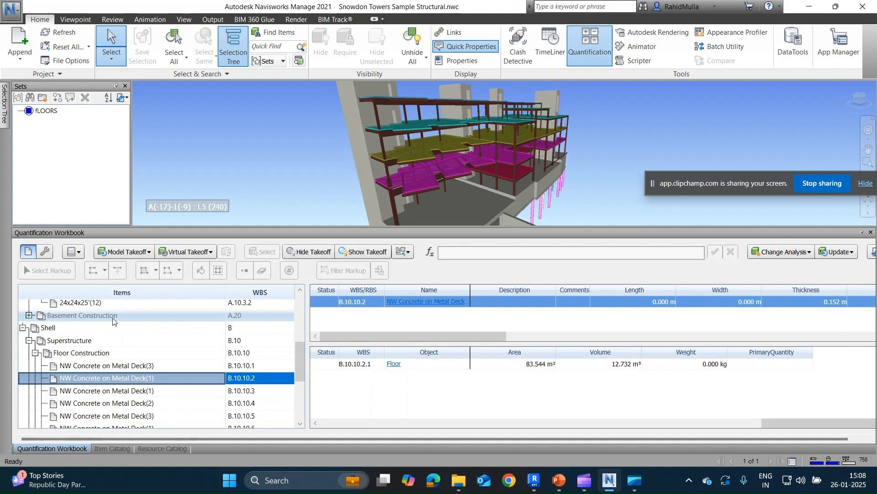
Close Navisworks without saving, and reopen Snowdon Towers Sample Structural from the Navis folder inside Downloads > Rise&Shine.
click(863, 6)
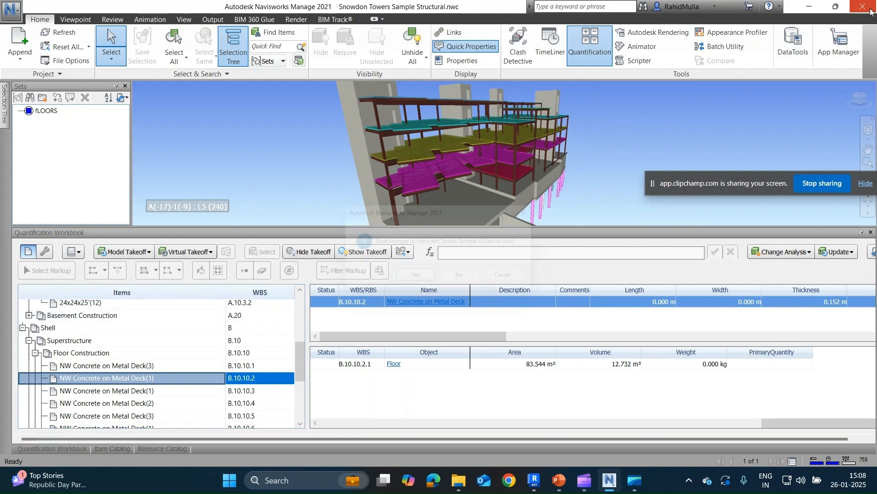
click(467, 280)
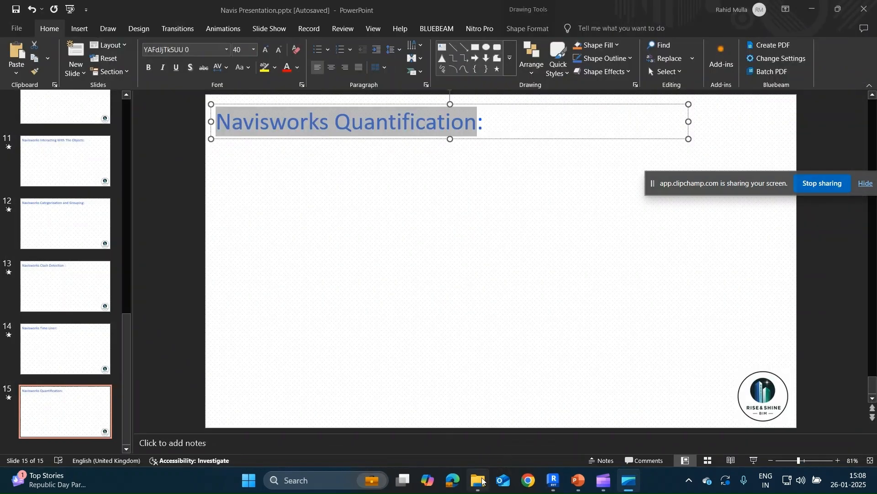
click(467, 479)
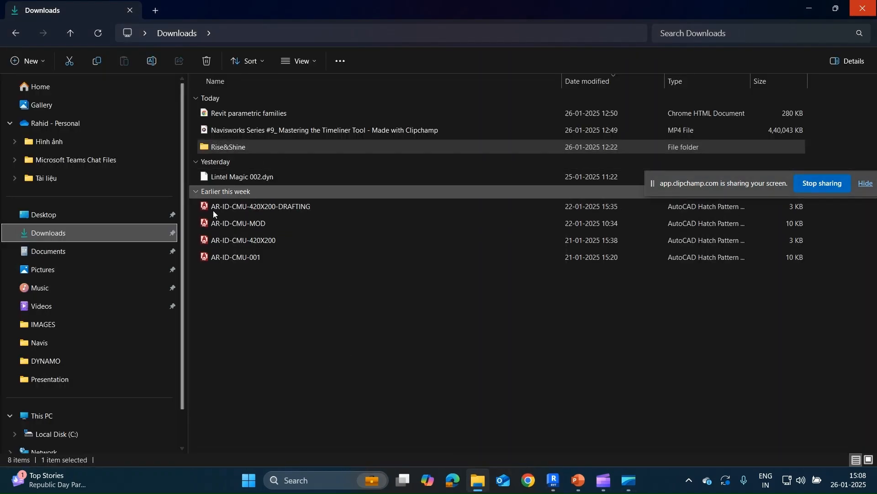
click(51, 251)
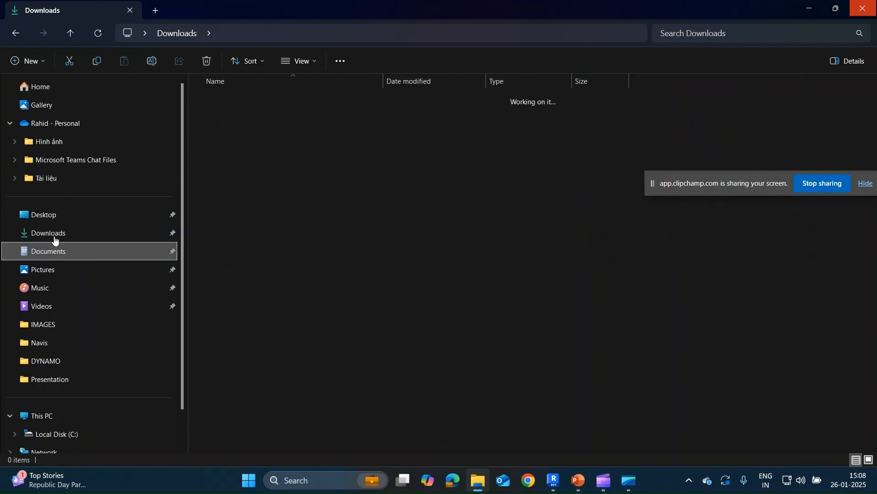
click(51, 233)
double_click(234, 147)
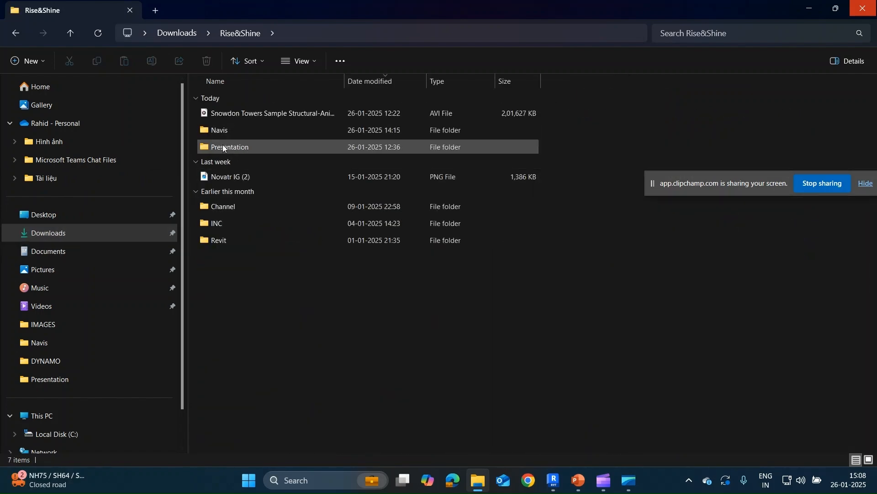
double_click(227, 133)
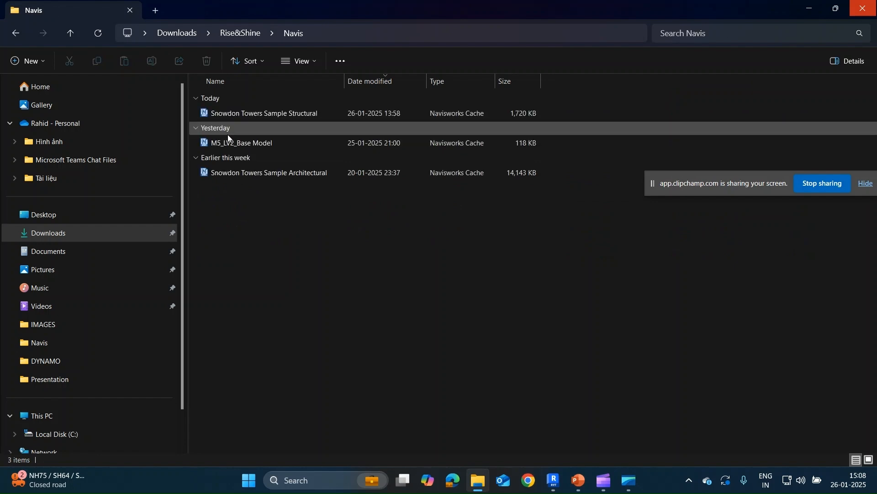
click(254, 118)
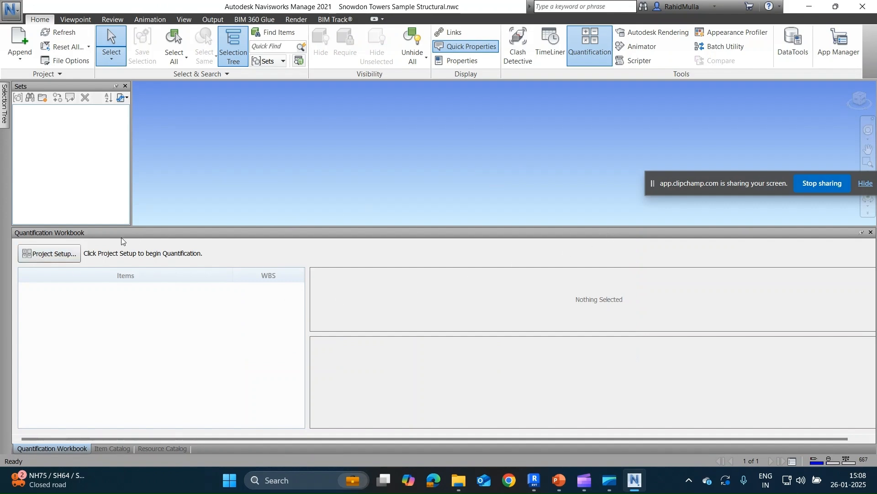
Set up Quantification with no catalog (None), metric measurement units and all general takeoff properties.
click(45, 254)
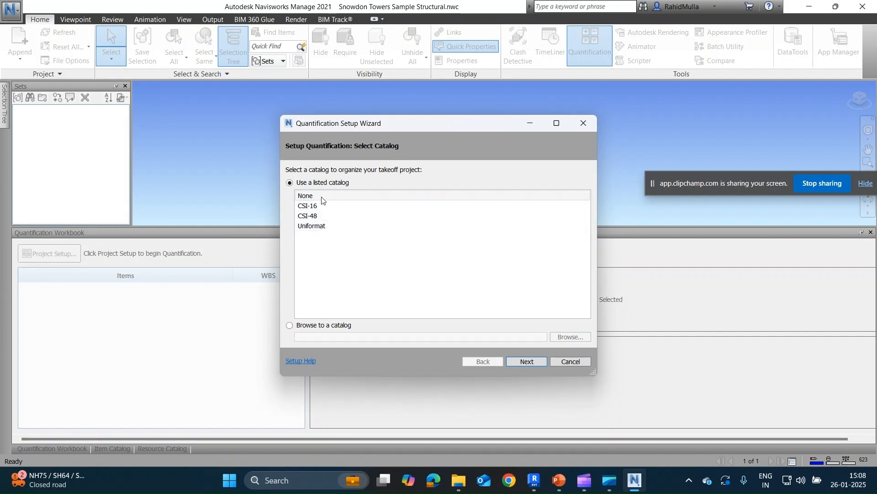
click(528, 364)
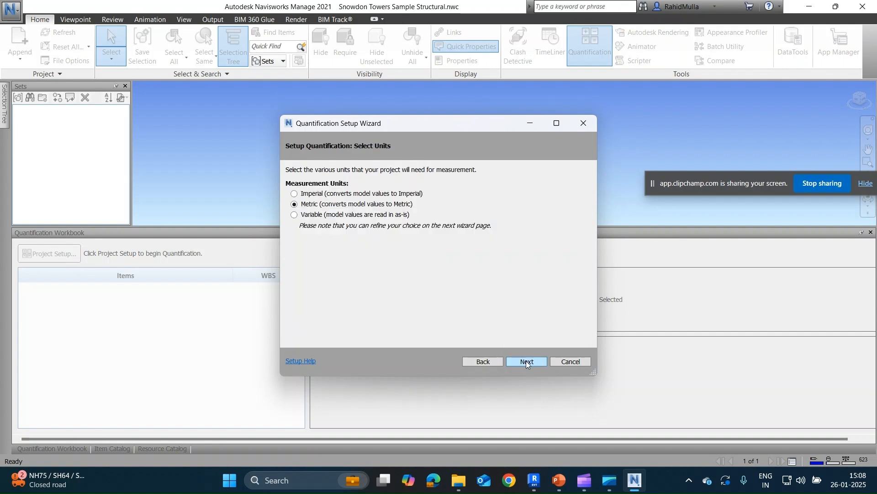
click(526, 363)
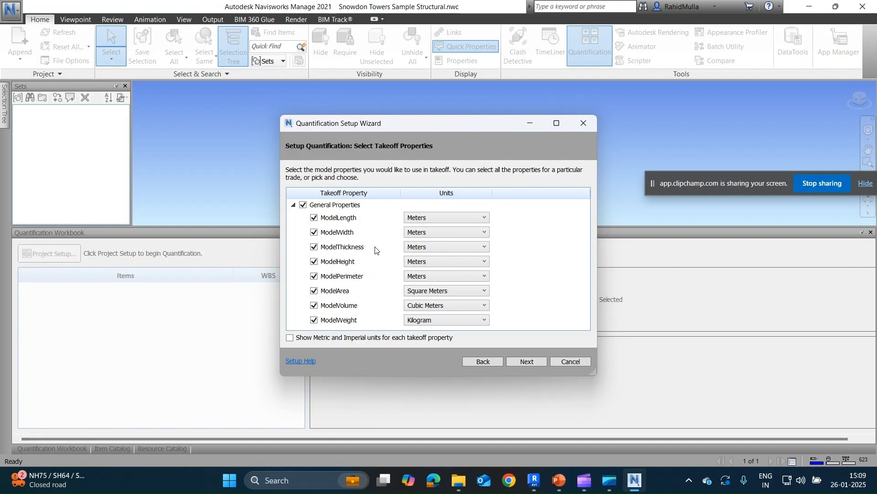
click(526, 362)
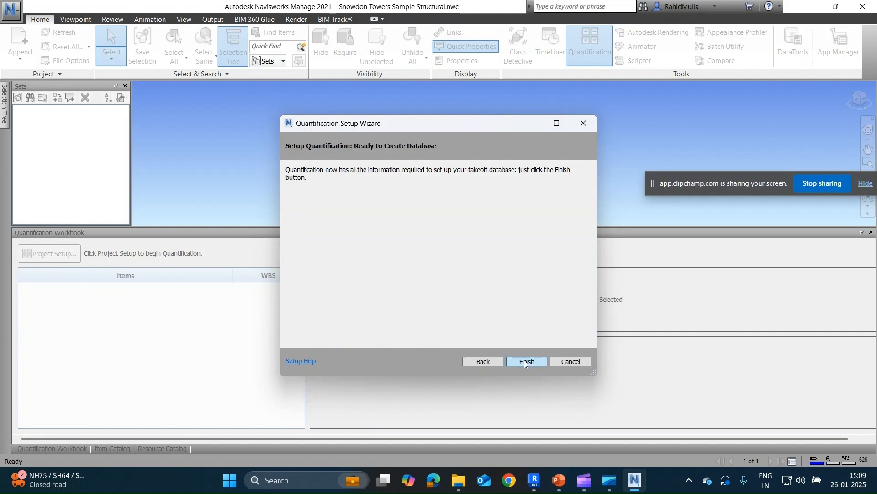
click(526, 361)
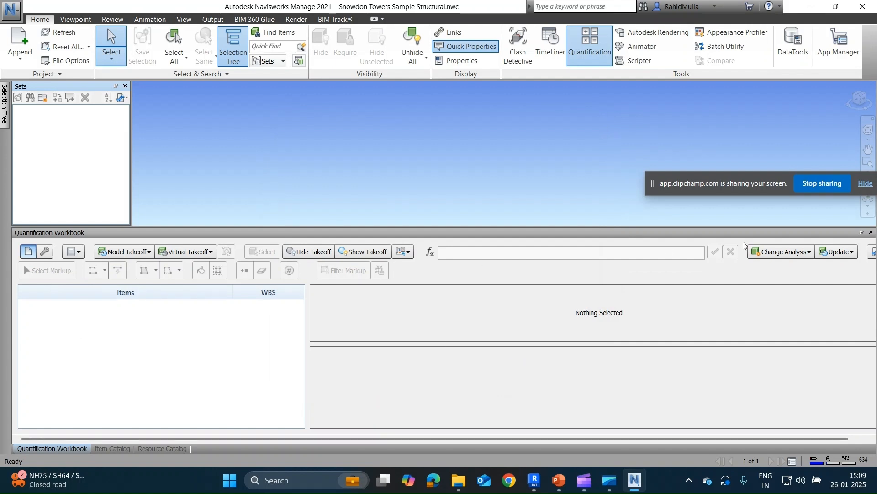
Take off the entire Snowdon Towers Sample Structural.nwc model to a new catalog item and decline the explanations for items not taken off.
click(863, 234)
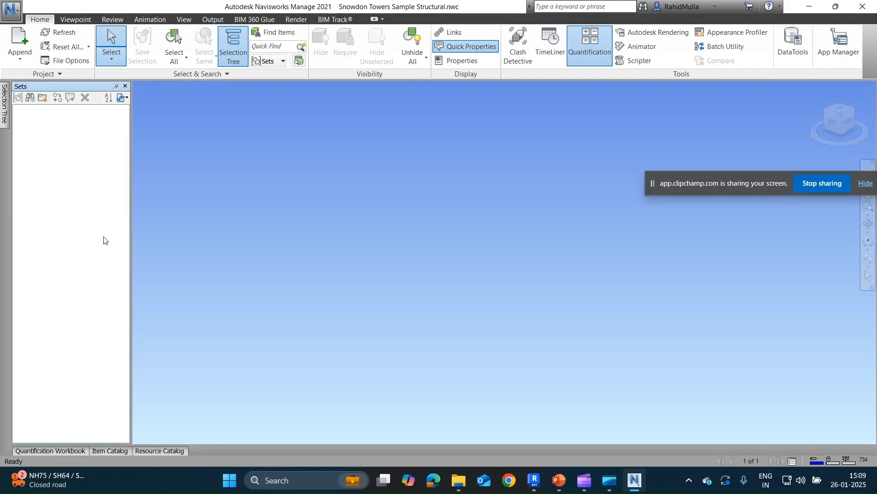
mouse_move(5, 114)
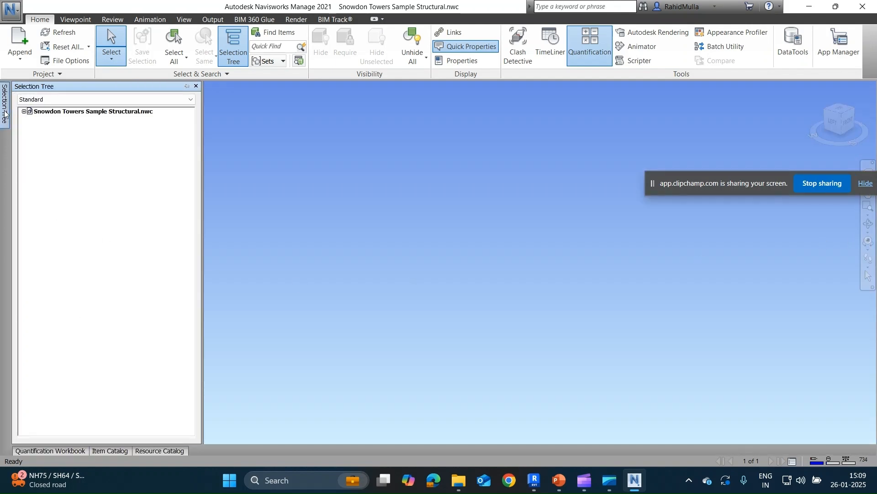
click(42, 114)
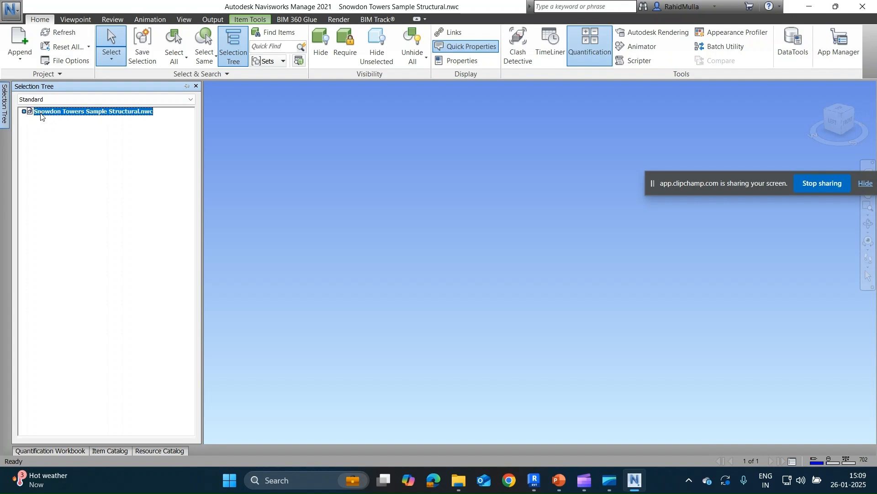
right_click(42, 116)
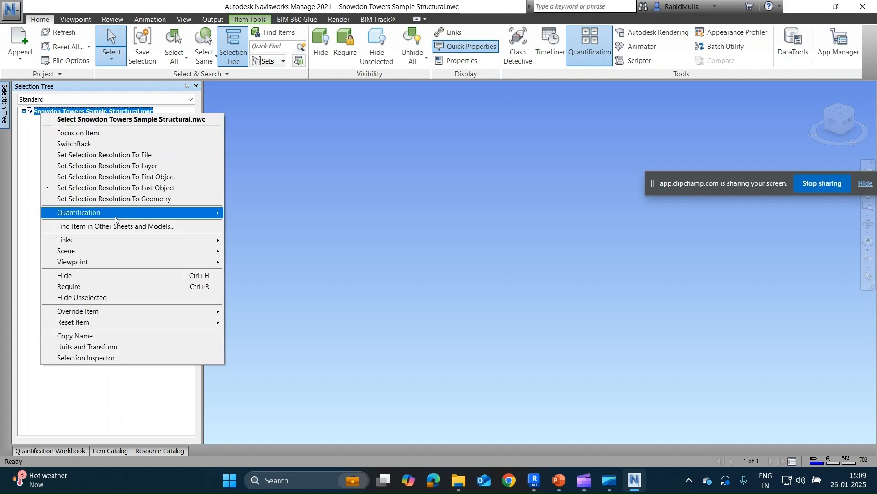
mouse_move(115, 220)
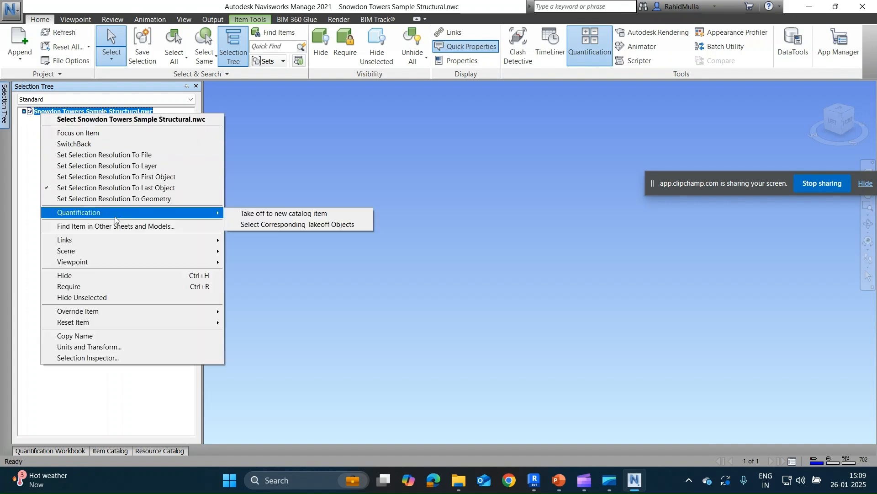
click(269, 215)
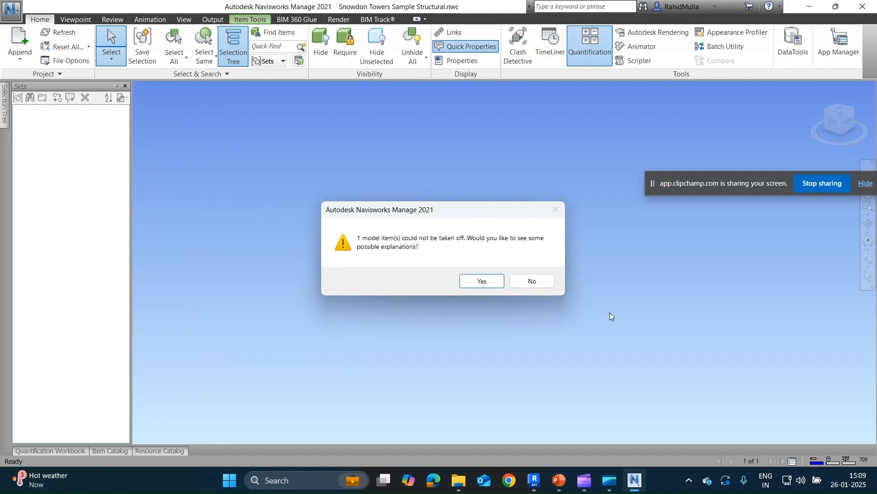
click(543, 283)
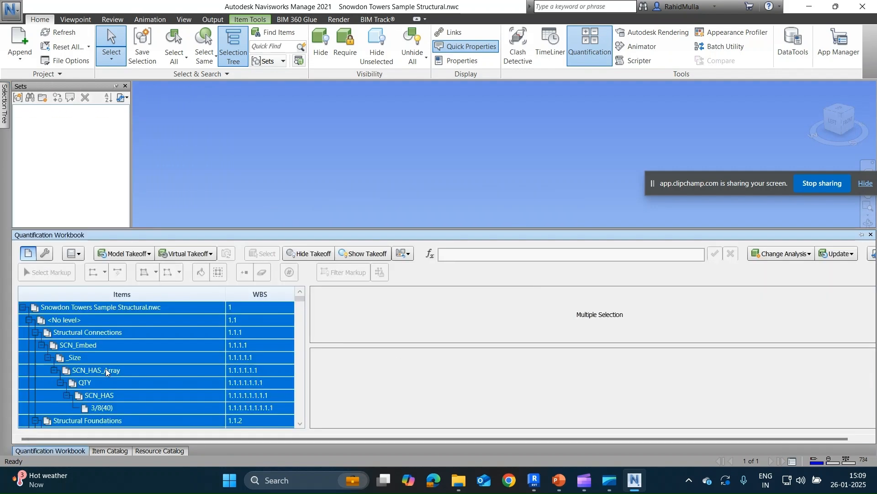
Look through the generated takeoff items and inspect the quantities of the Concrete 10 floor under L1_43_High.
scroll(106, 368, down, 15)
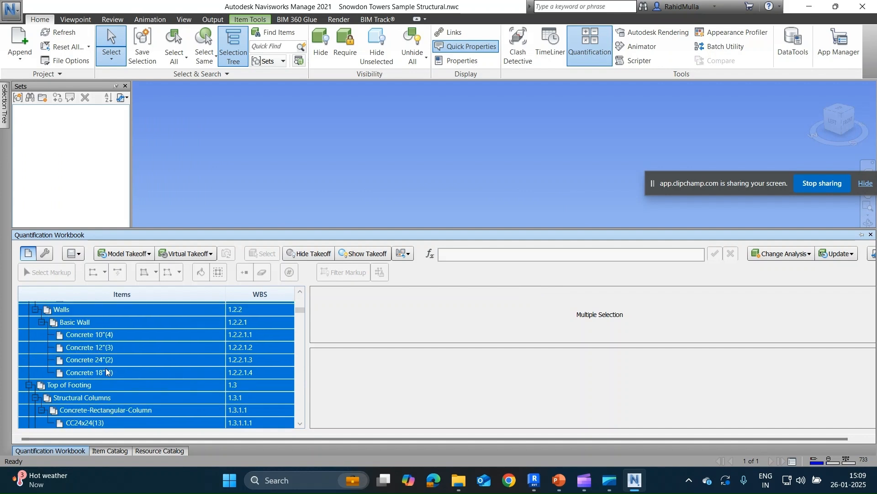
scroll(106, 368, down, 8)
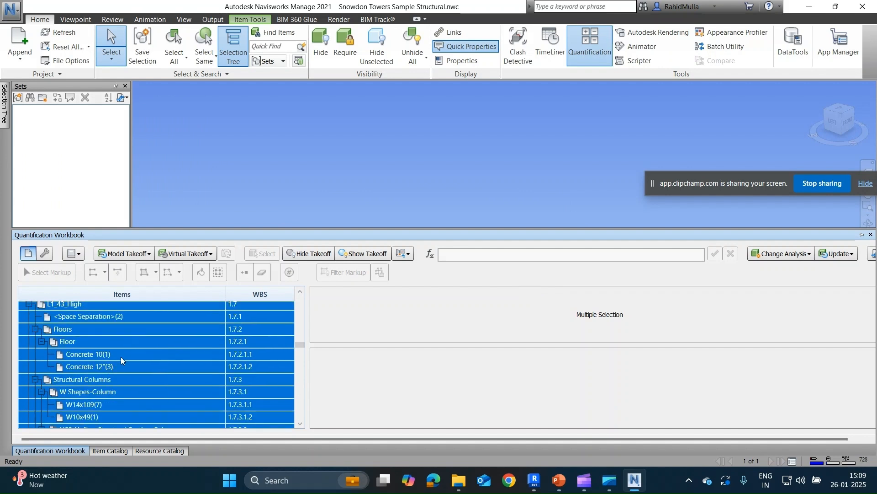
click(121, 356)
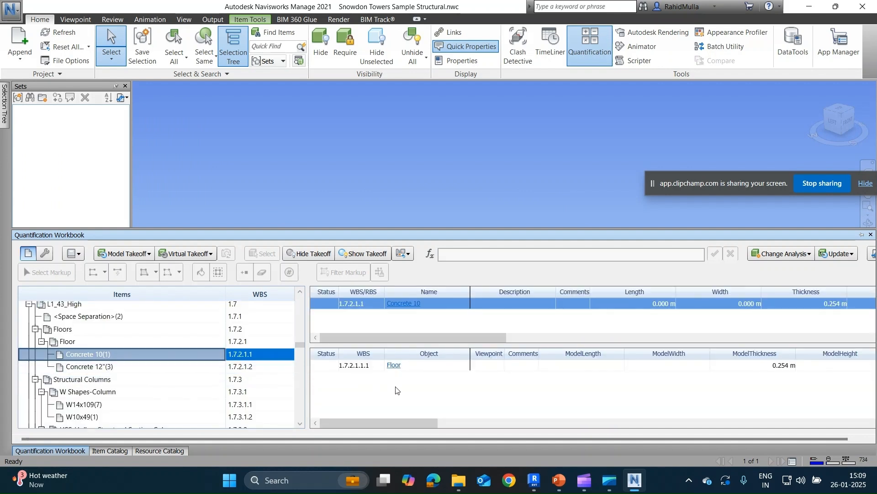
drag(389, 425, 326, 408)
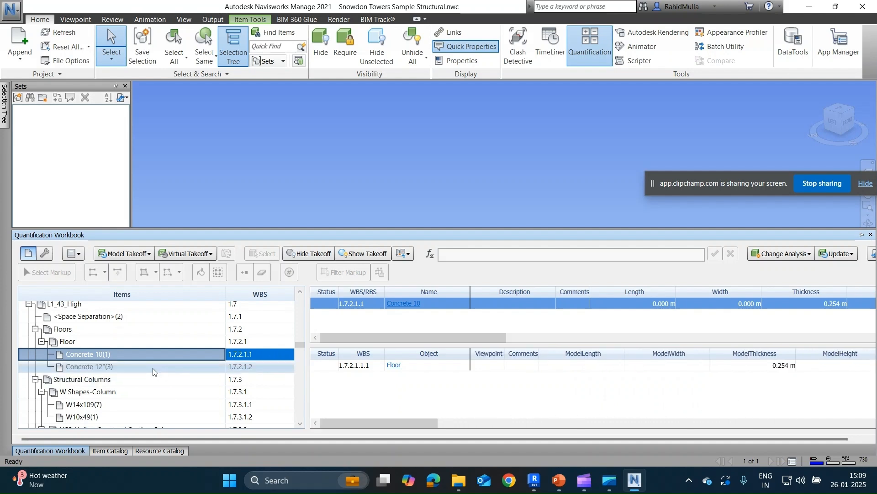
Bring the structural model into view and examine its takeoff colours from several angles.
click(415, 168)
click(834, 123)
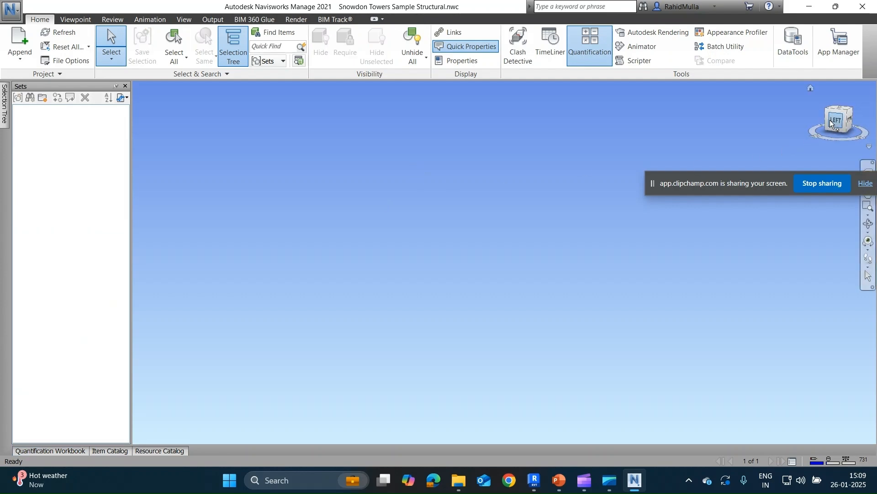
shift+middle_drag(570, 238, 447, 297)
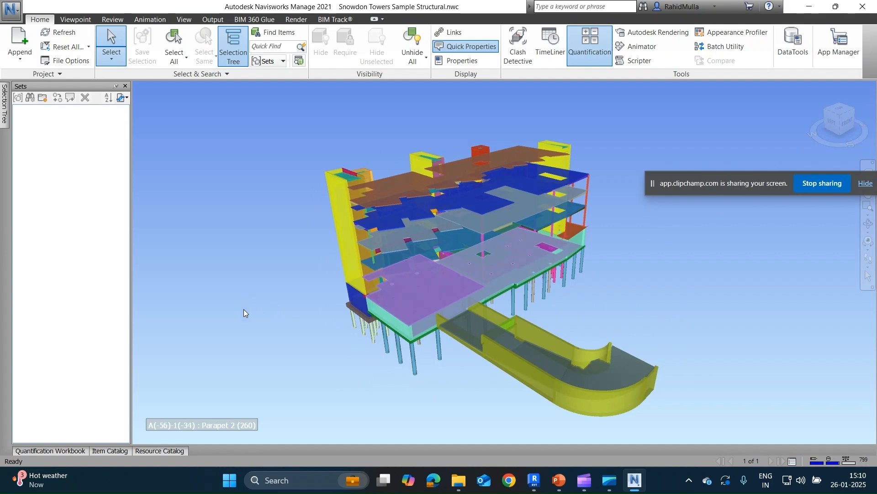
shift+middle_drag(263, 330, 308, 309)
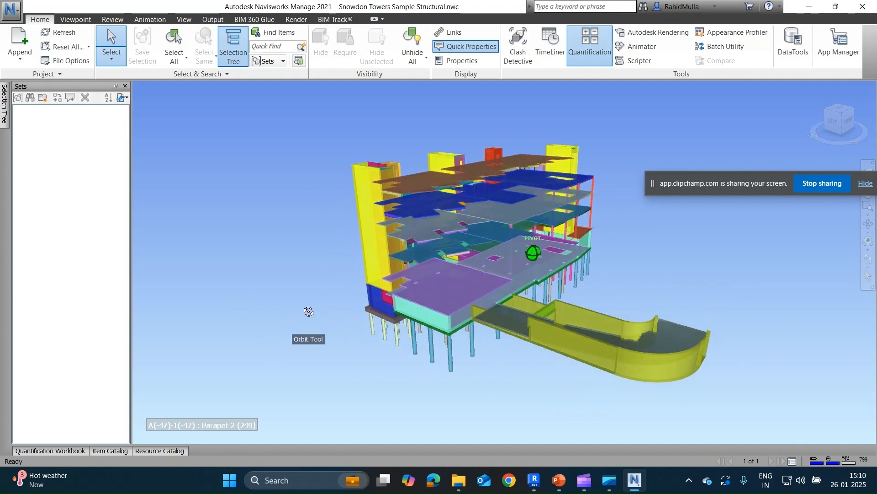
Review the QTY, Structural Foundations and Foundation Slab groups in the Item Catalog.
click(110, 450)
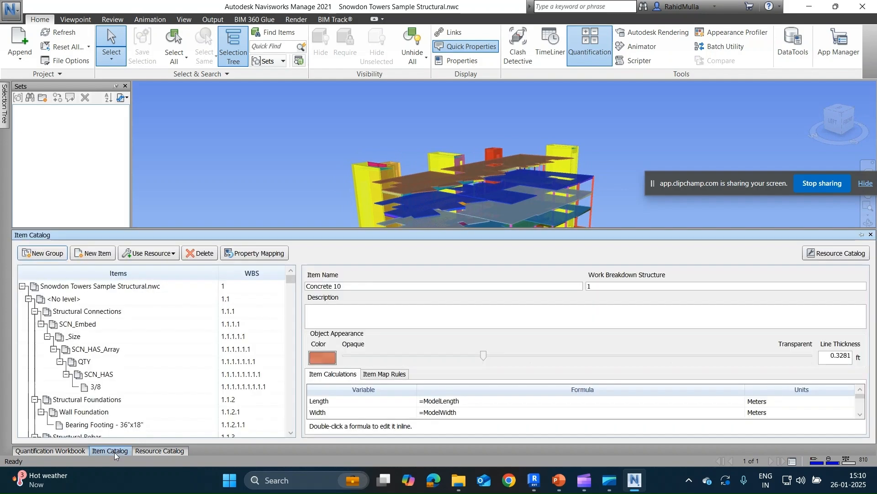
click(95, 362)
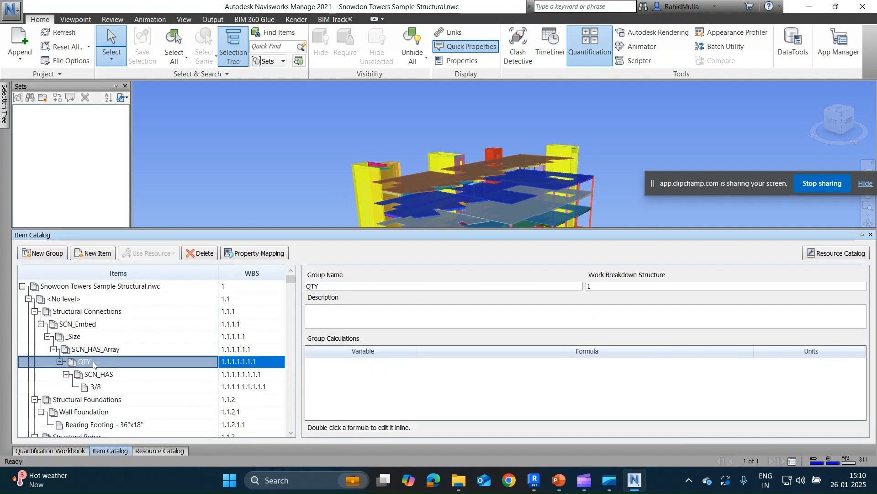
scroll(100, 362, down, 4)
click(101, 362)
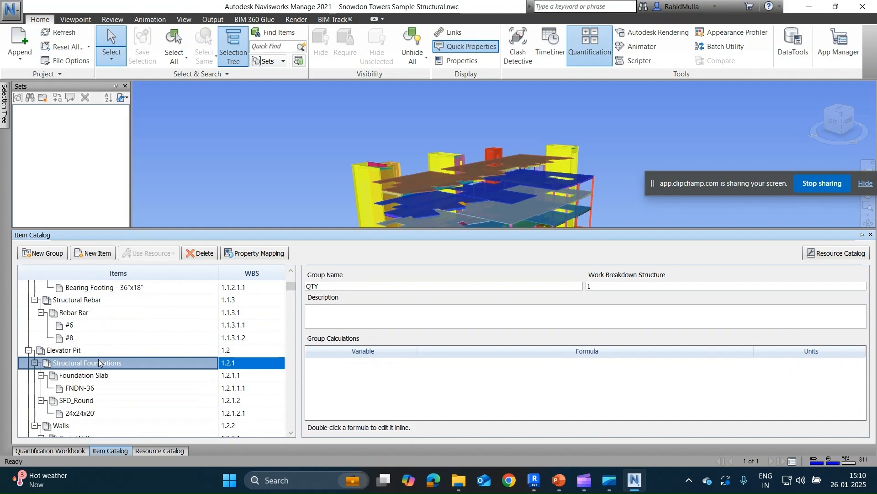
click(182, 373)
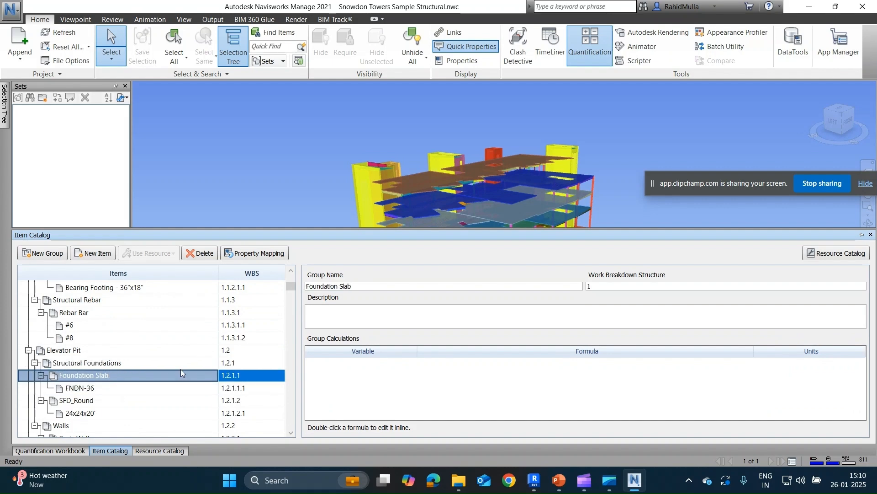
Examine the Foundation Slab quantities in the Quantification Workbook, including the length, width and thickness columns, and check the coloured model.
click(51, 450)
click(415, 376)
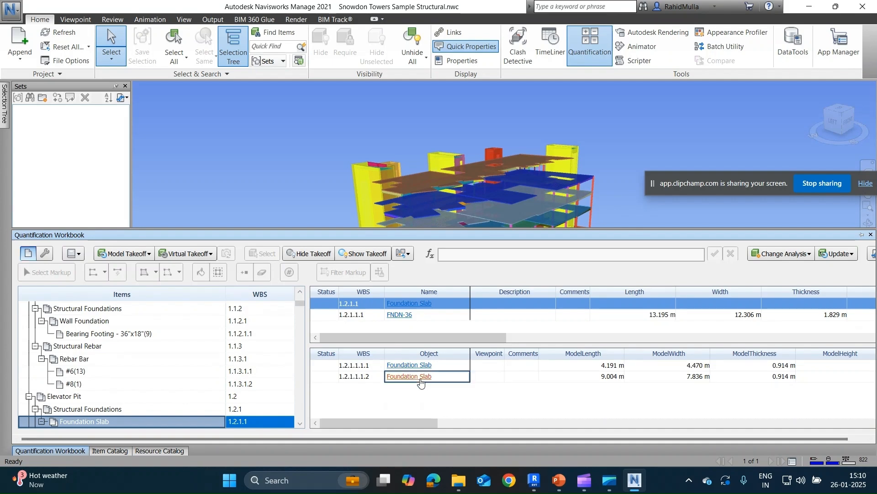
click(288, 177)
mouse_move(289, 177)
shift+middle_down()
mouse_move(327, 228)
mouse_move(334, 203)
mouse_move(303, 216)
mouse_move(351, 225)
mouse_move(345, 232)
shift+middle_up()
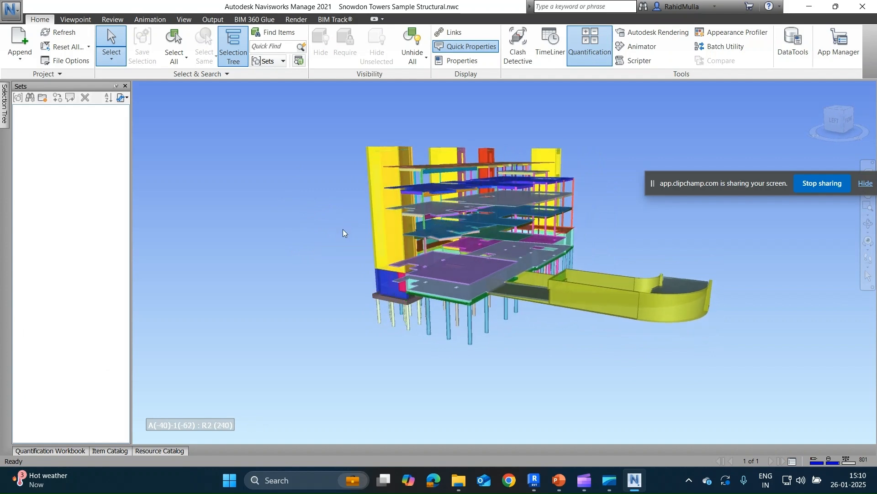
click(60, 451)
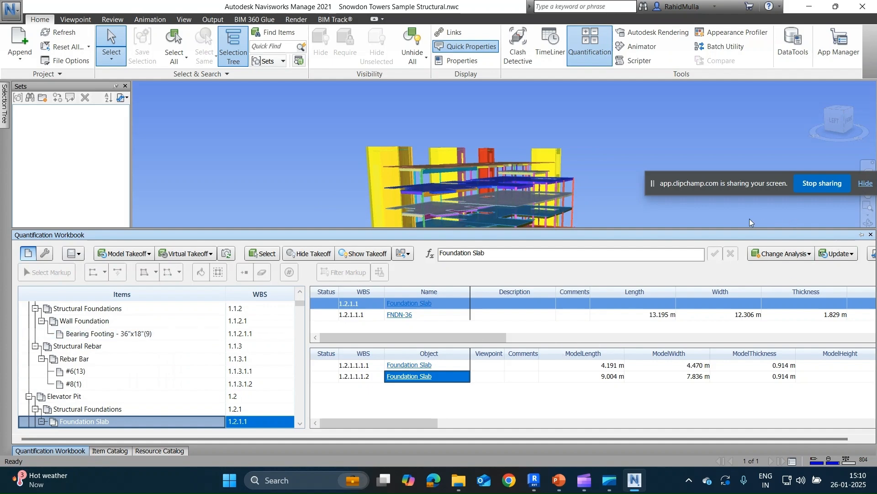
drag(440, 425, 712, 410)
drag(660, 438, 766, 428)
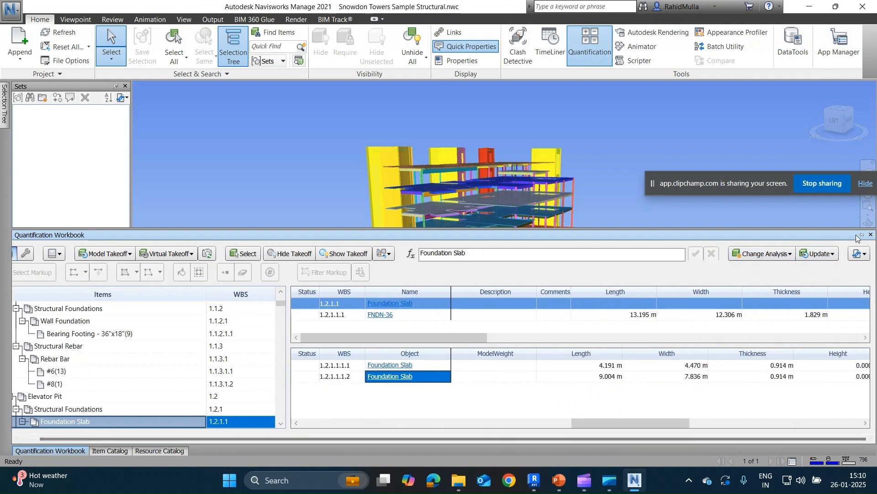
Export all quantities to Excel, overwriting New Quantity Report on the Desktop, and open the exported workbook.
click(859, 254)
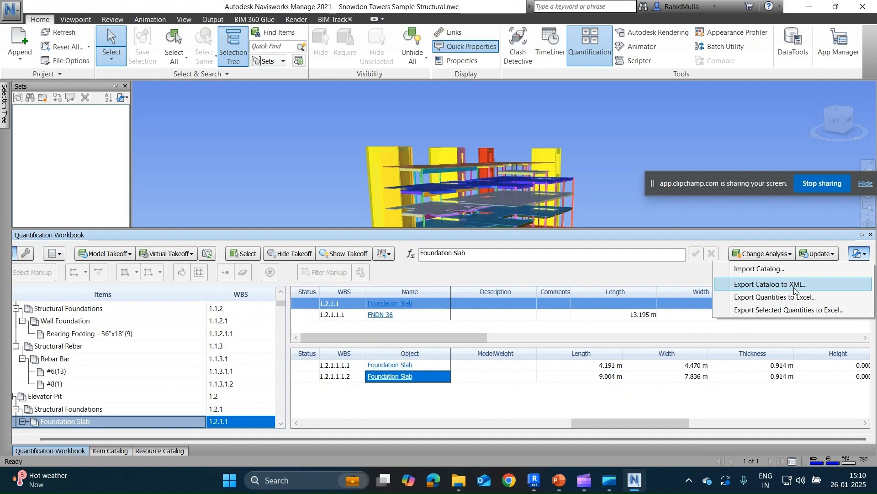
click(781, 297)
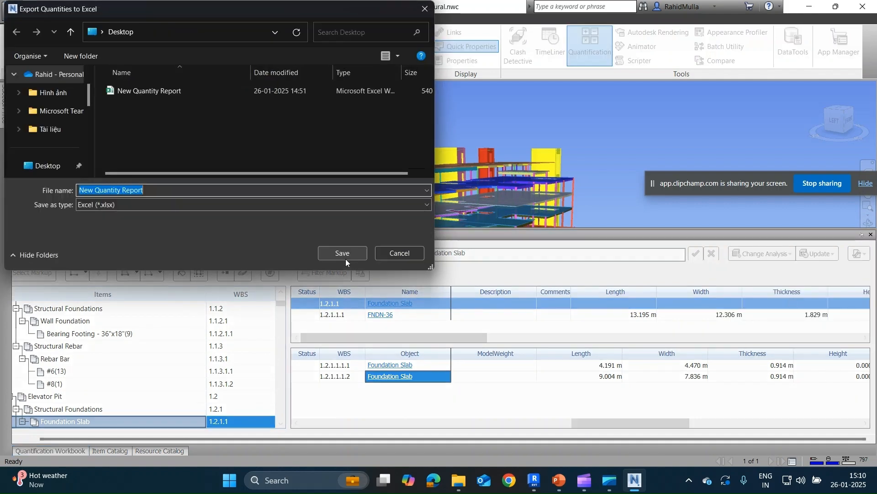
click(168, 94)
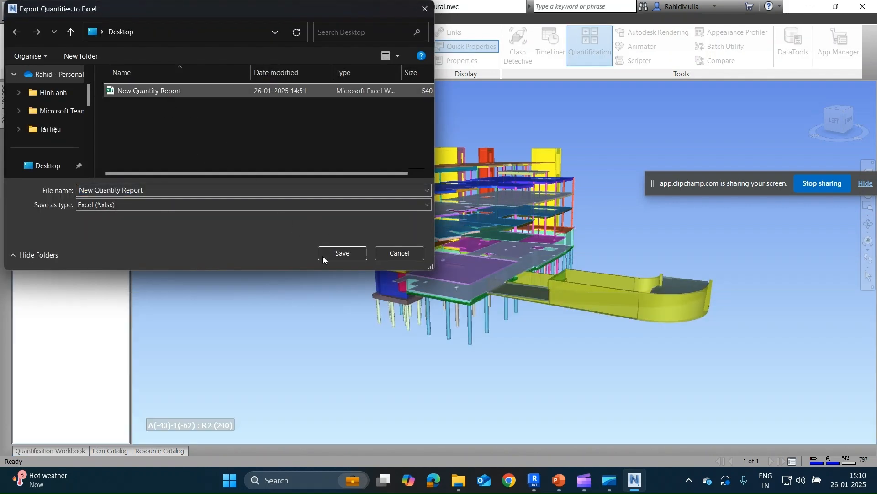
click(347, 254)
click(457, 241)
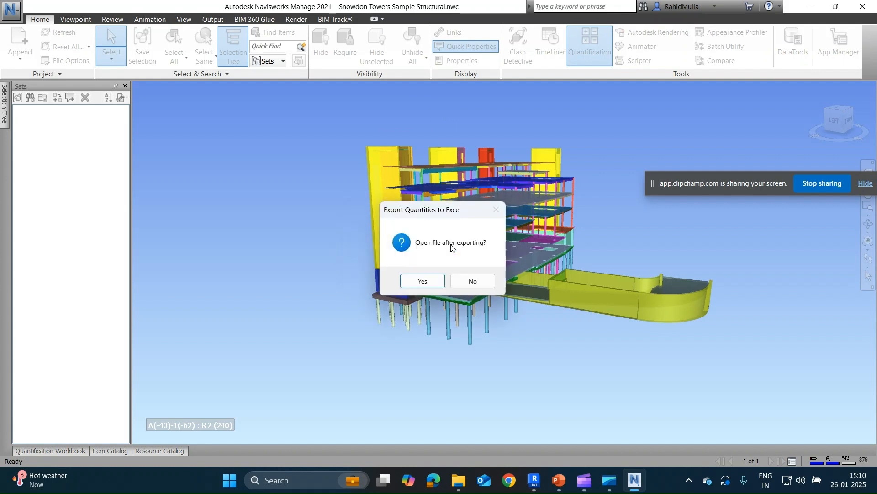
click(420, 280)
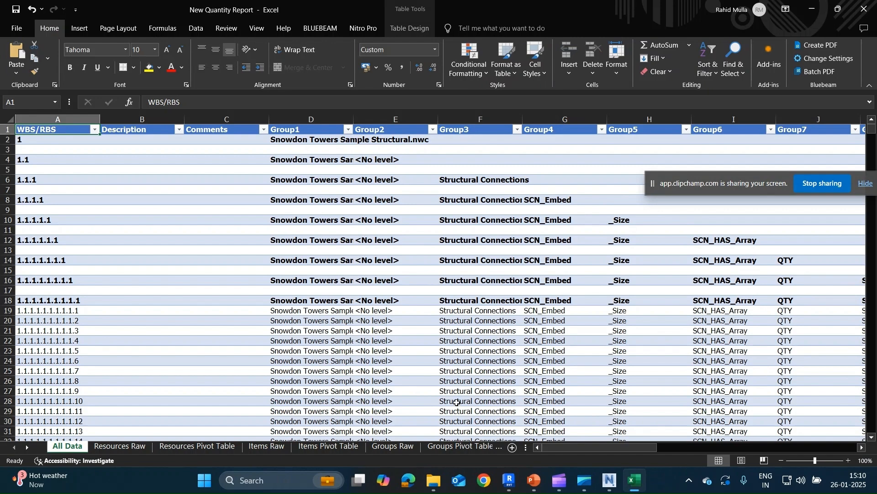
Compare the Groups Raw and Groups Pivot Table sheets of the exported quantity report.
click(457, 446)
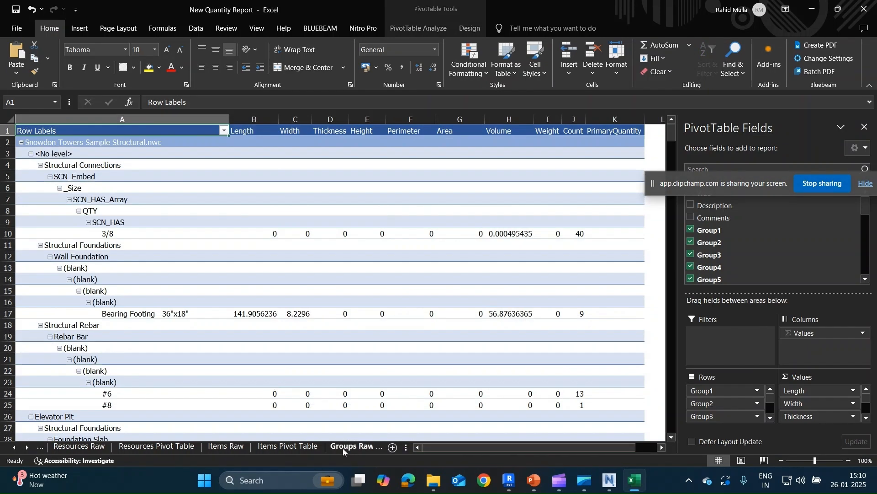
click(348, 449)
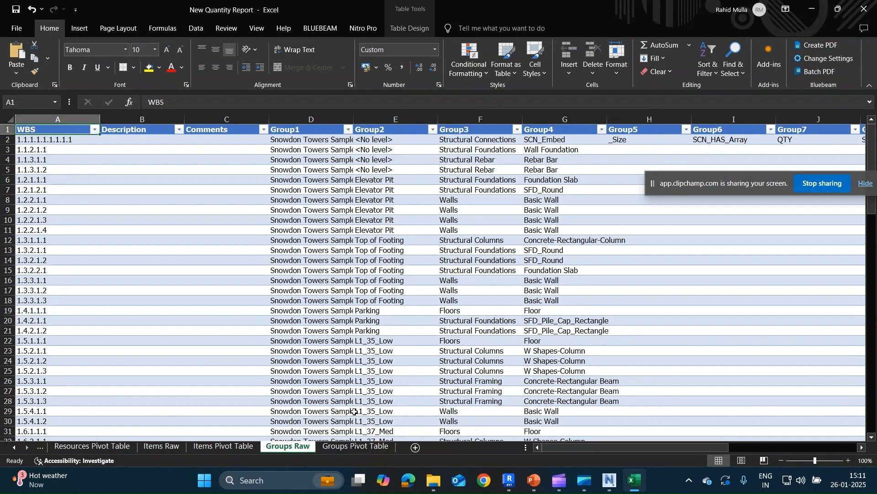
click(356, 446)
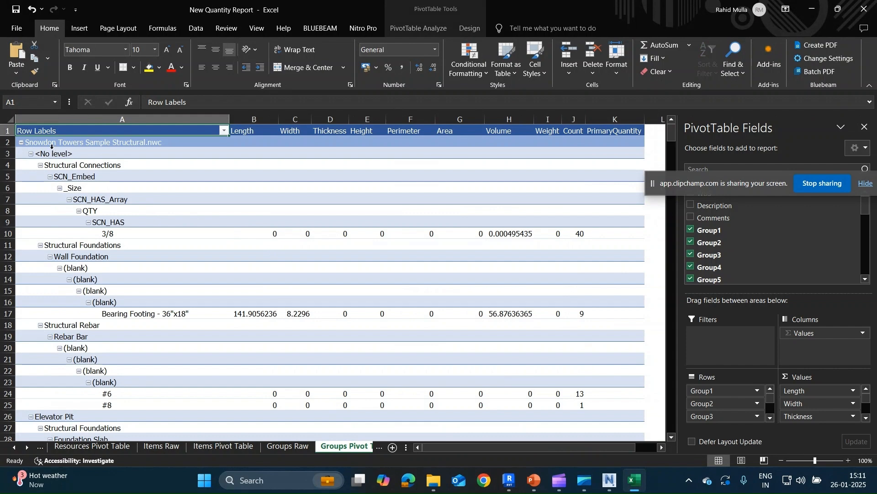
click(173, 181)
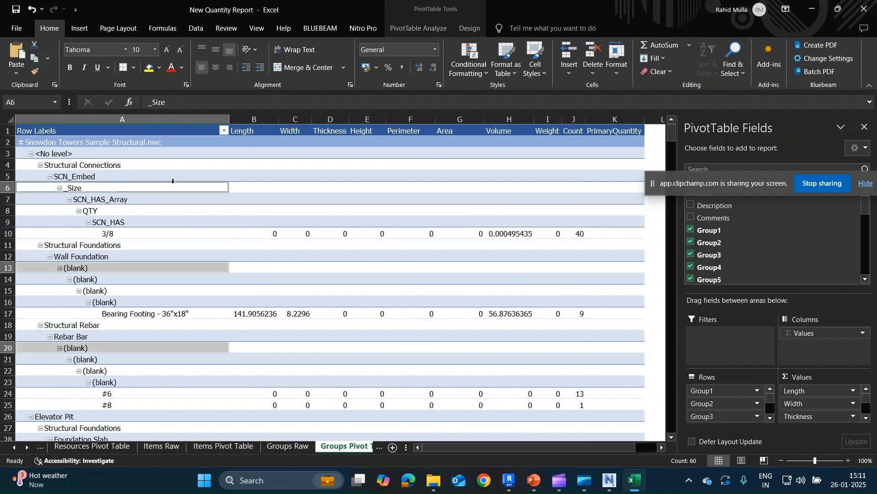
key(ctrl+a)
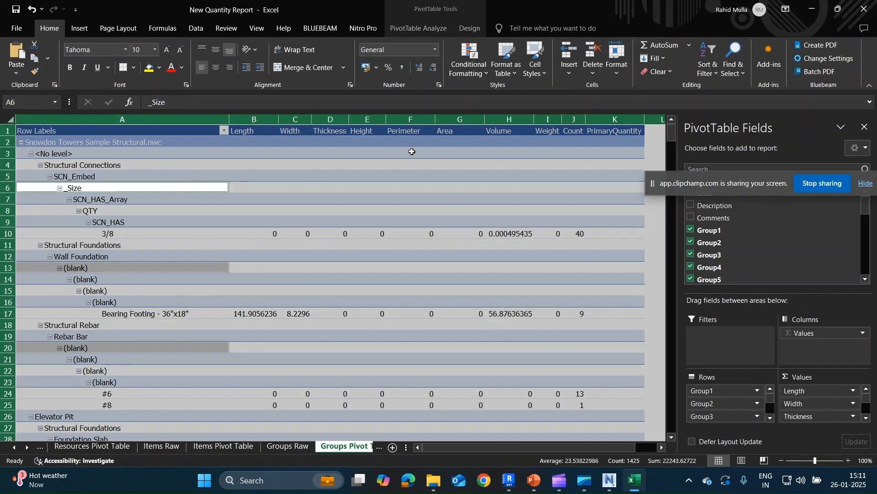
click(196, 28)
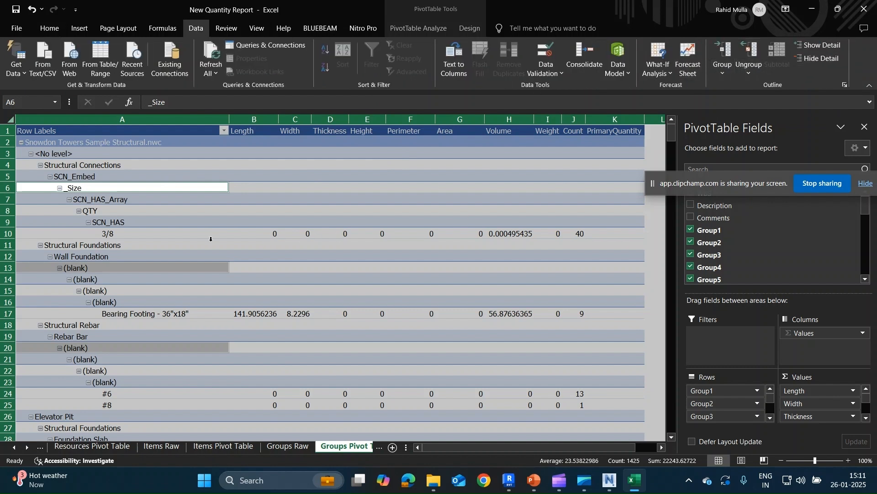
click(264, 202)
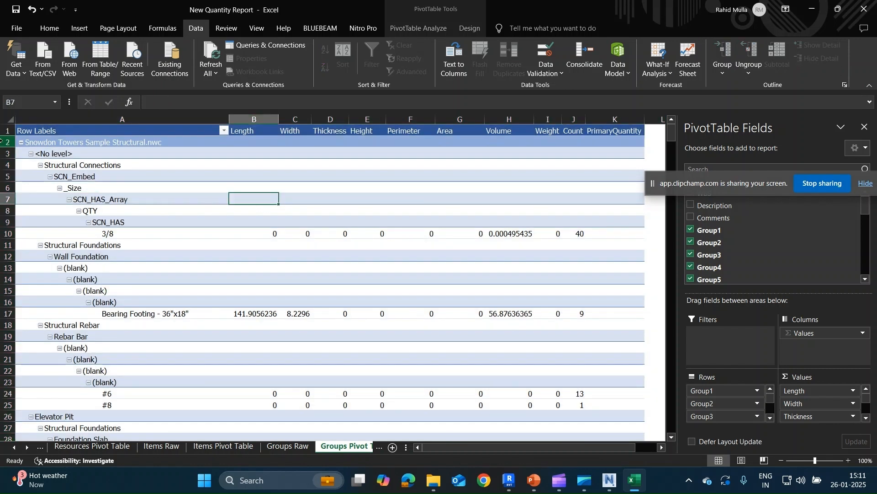
drag(8, 131, 64, 469)
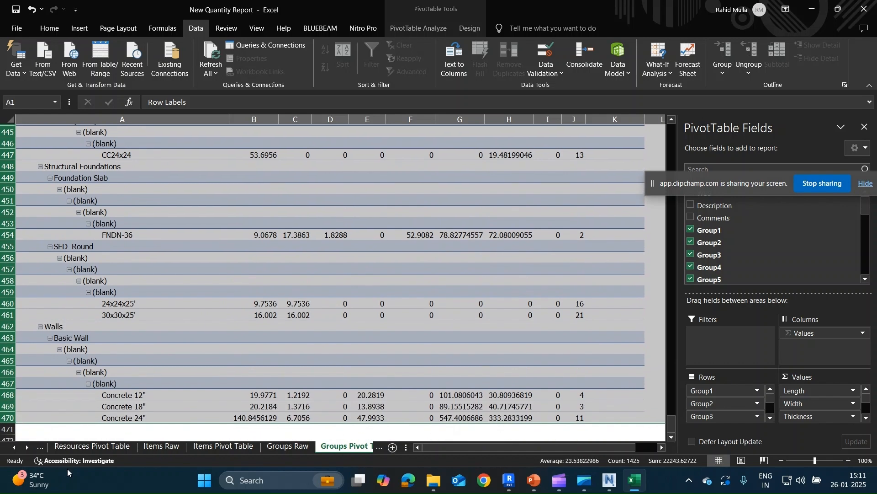
click(723, 74)
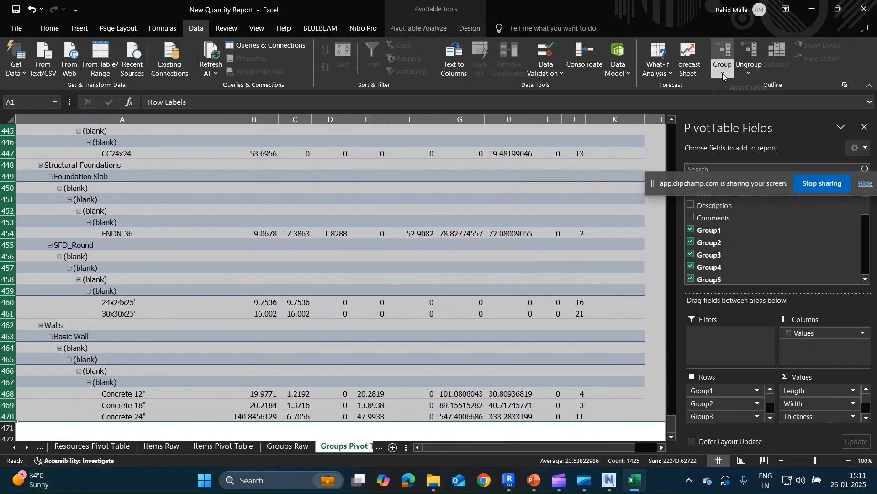
click(400, 206)
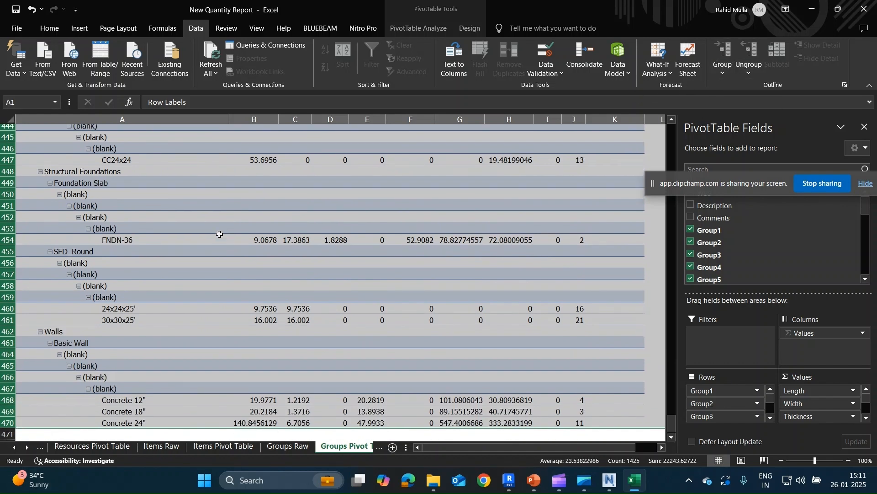
scroll(228, 231, up, 4)
click(238, 232)
key(ctrl+a)
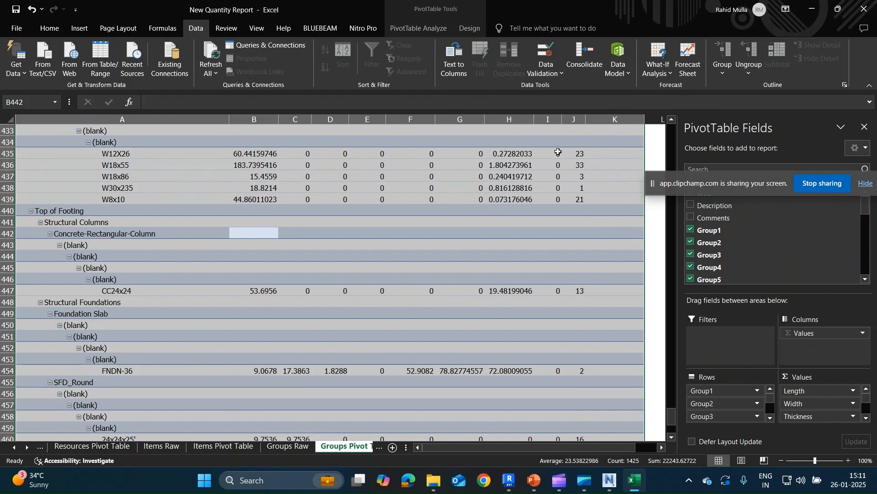
click(319, 255)
scroll(320, 251, up, 14)
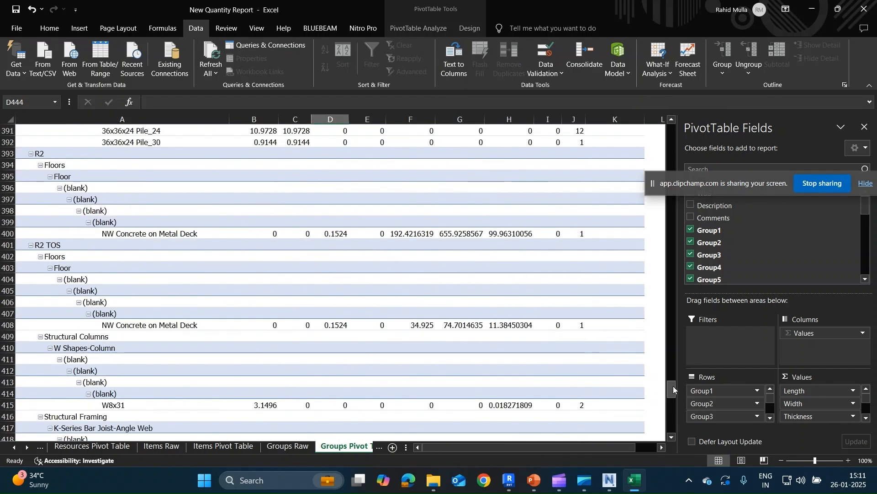
Collapse the details beneath all level rows in the Groups Pivot Table, from <No level> to Top of Footing.
drag(674, 389, 673, 135)
click(93, 164)
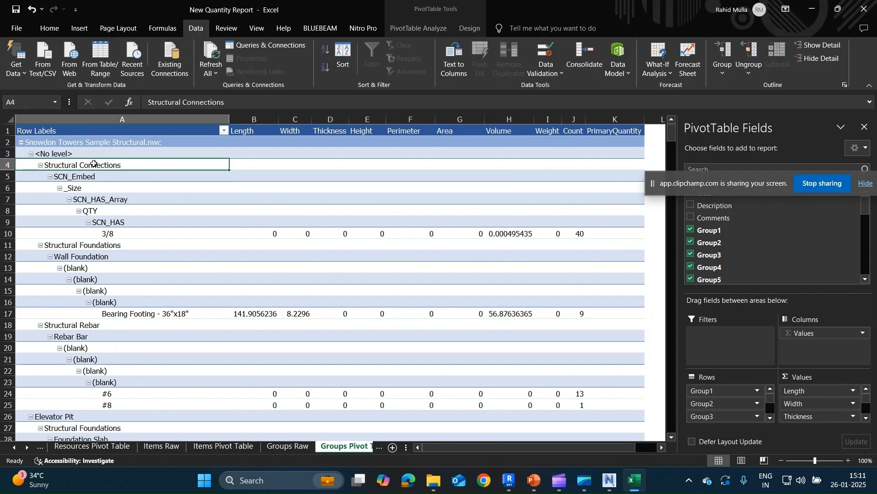
click(99, 155)
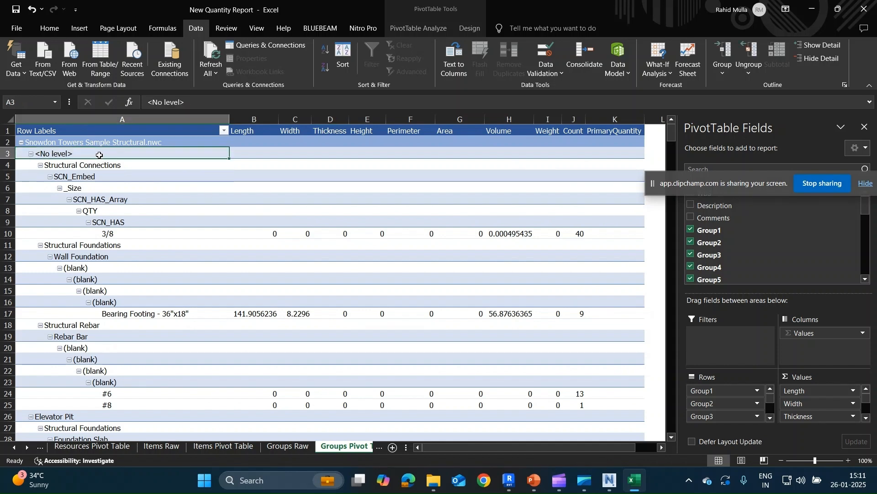
click(818, 58)
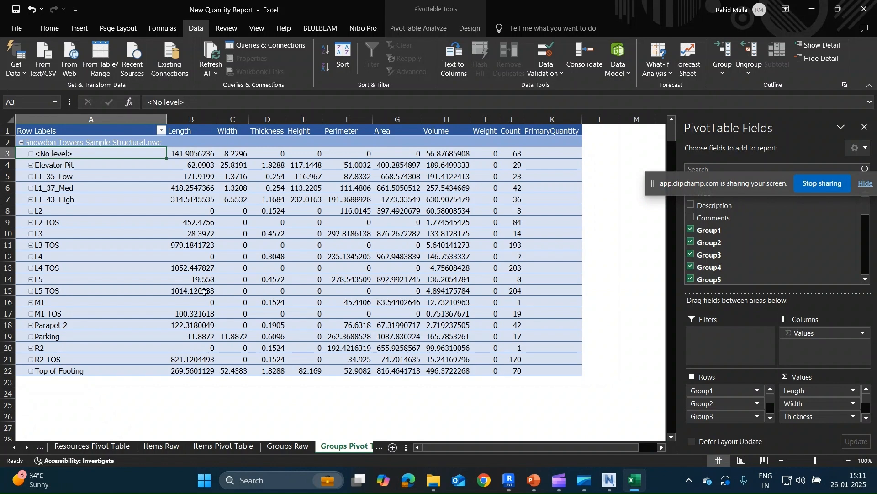
click(140, 265)
click(135, 204)
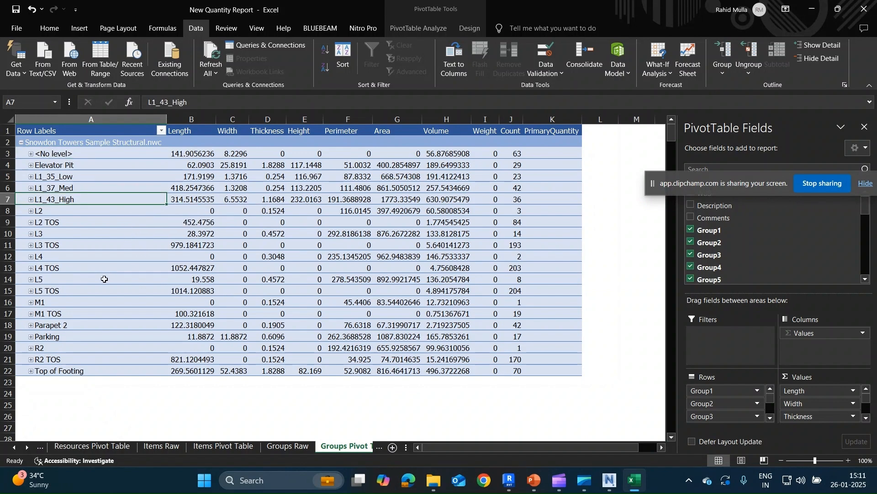
click(129, 277)
Expand the Elevator Pit level only down to its Structural Foundations and Walls categories, and hide the PivotTable field list.
click(25, 167)
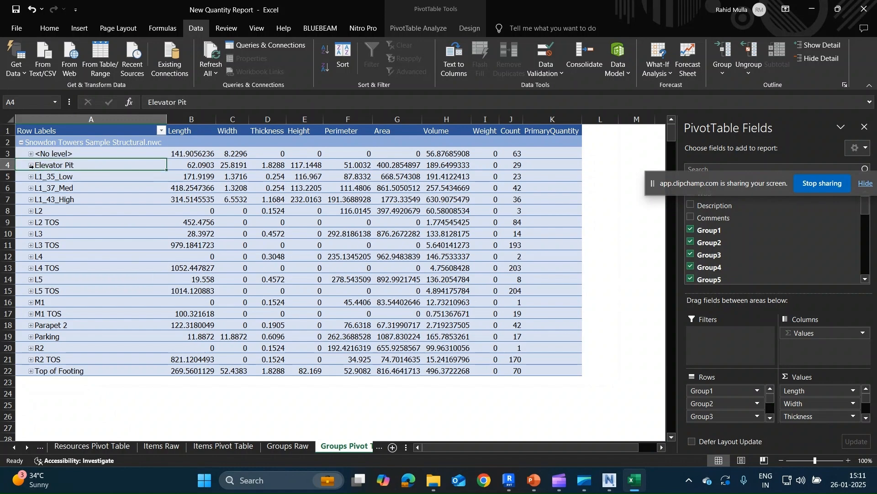
click(30, 165)
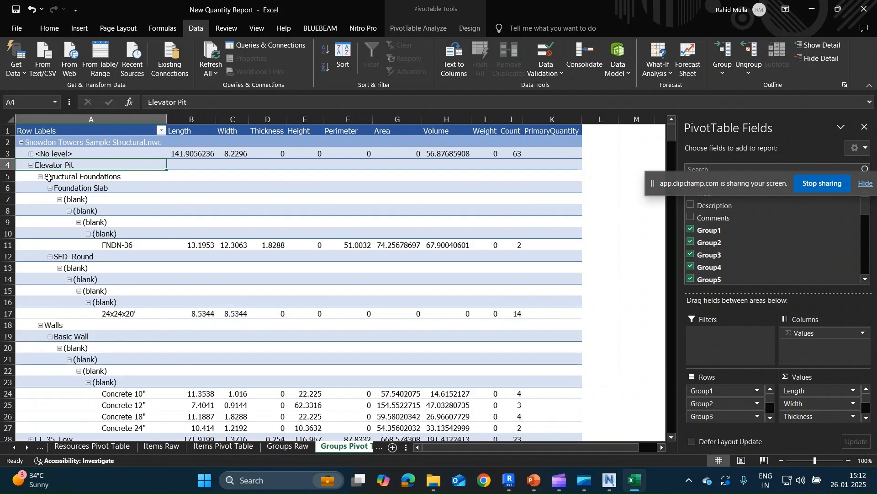
click(827, 57)
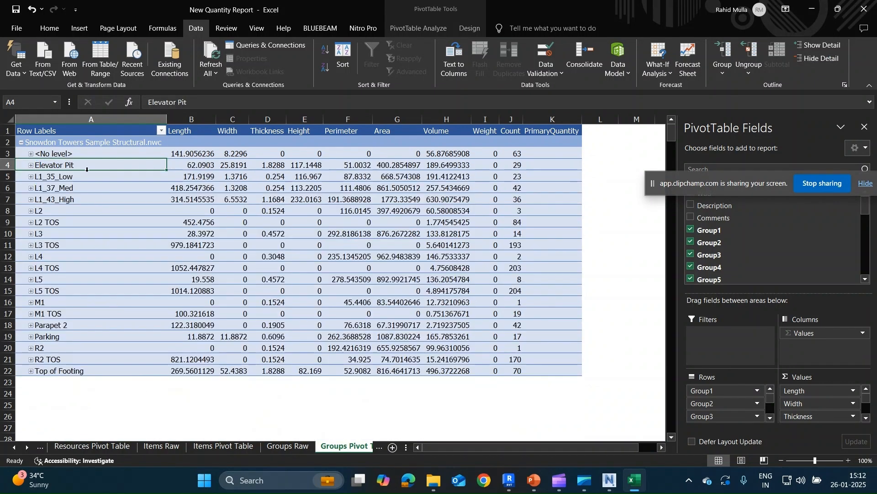
click(31, 165)
click(61, 176)
click(822, 59)
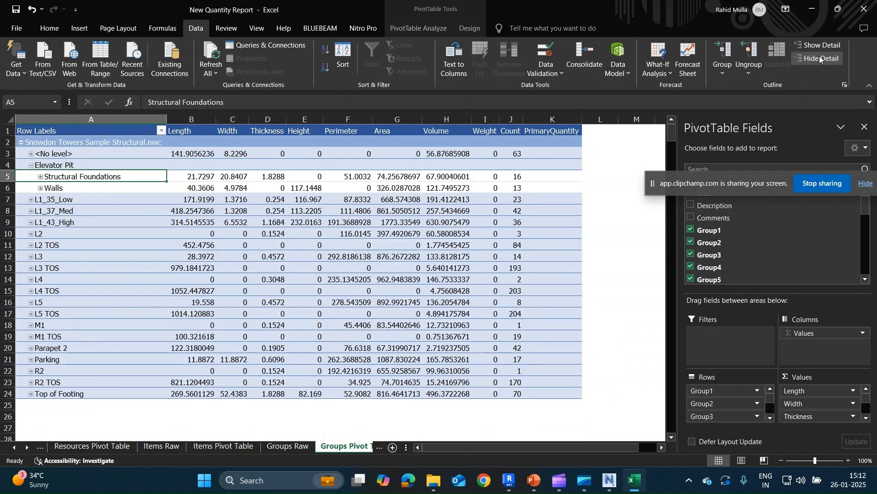
mouse_move(266, 186)
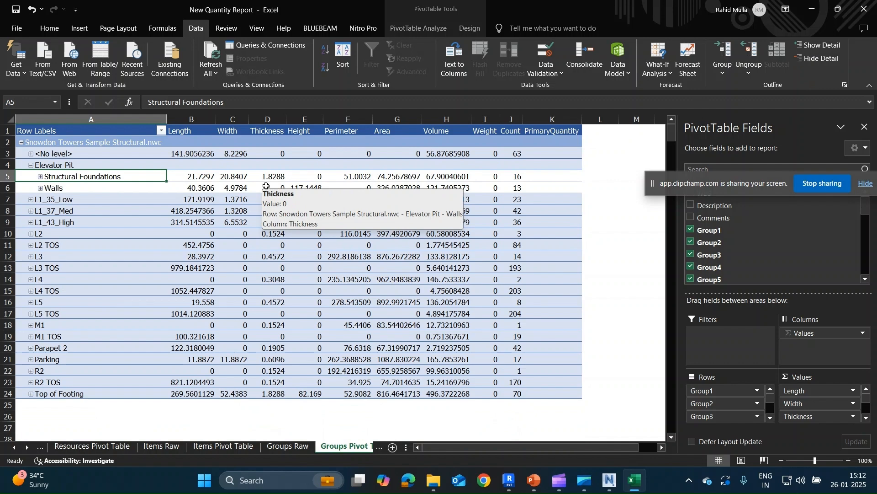
click(866, 127)
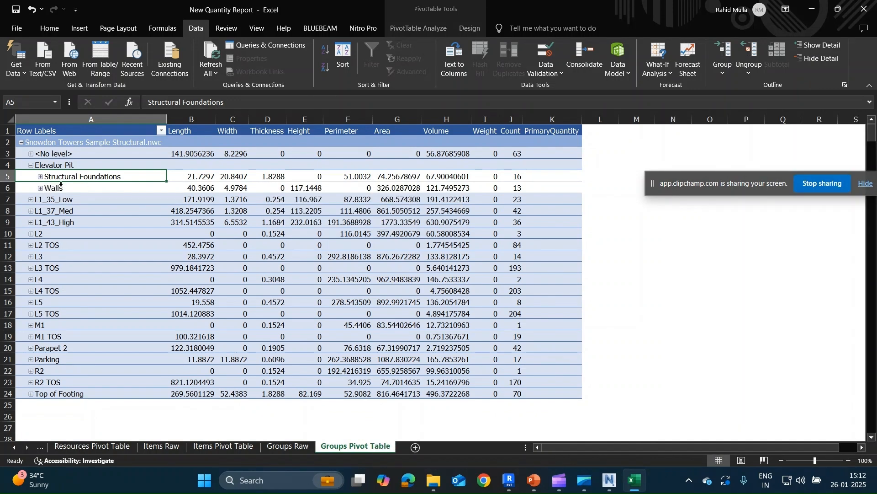
Examine the Elevator Pit quantities: length, width, thickness, count and volume of Structural Foundations, and length, width and area of Walls.
click(198, 176)
click(234, 177)
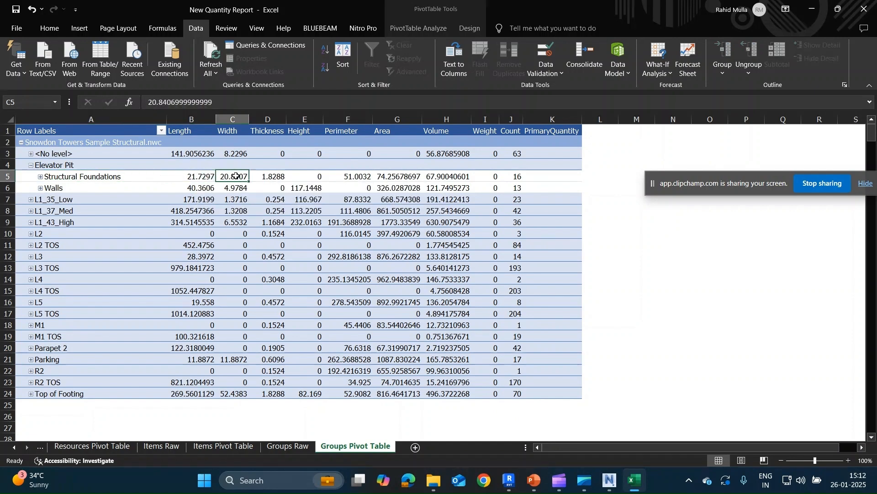
click(268, 177)
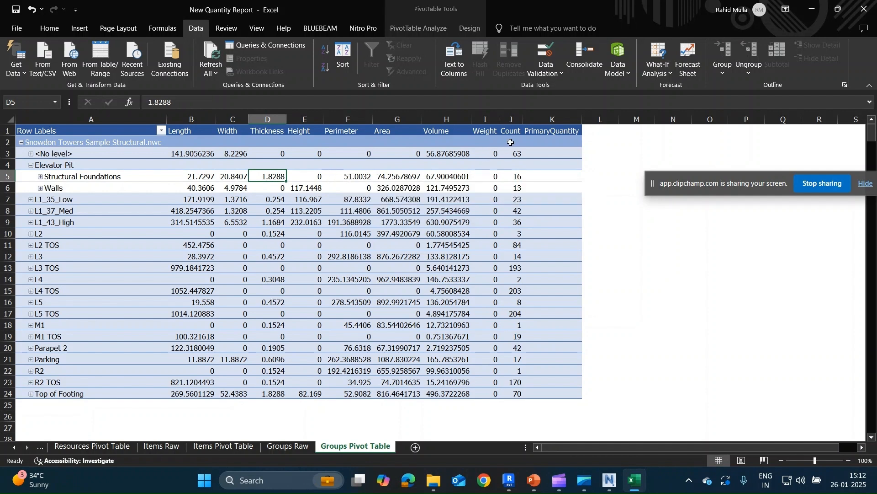
click(516, 176)
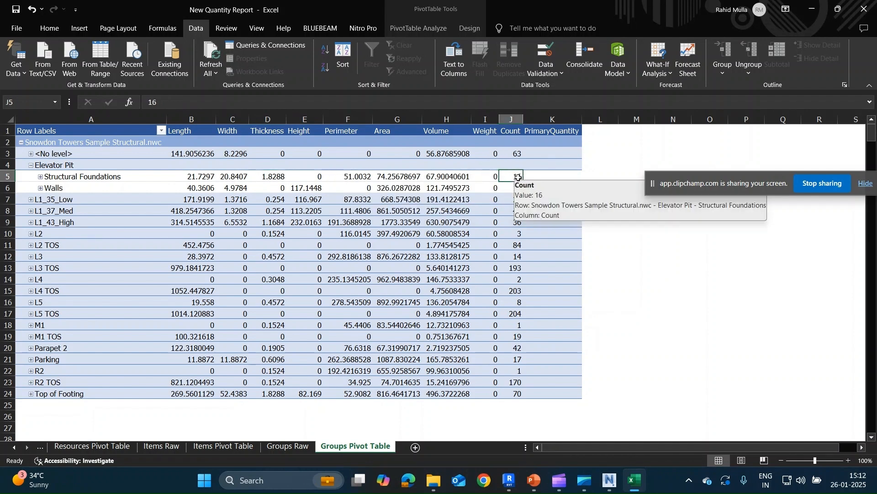
click(449, 174)
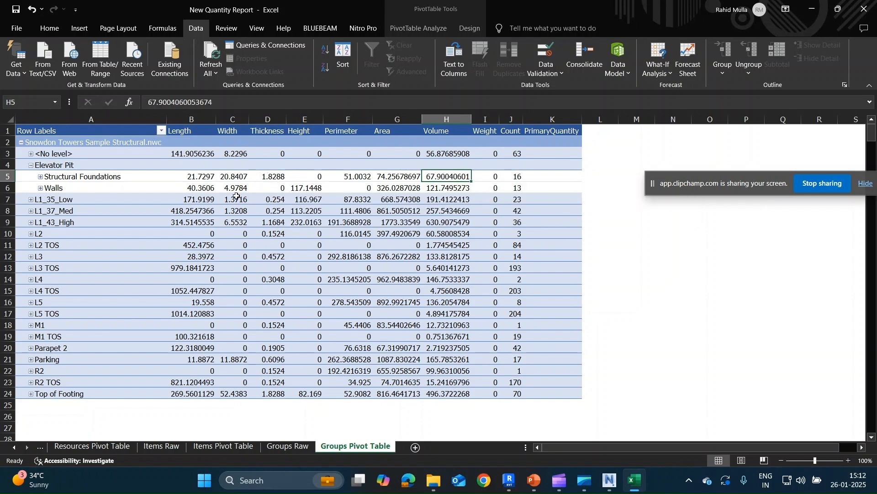
click(194, 188)
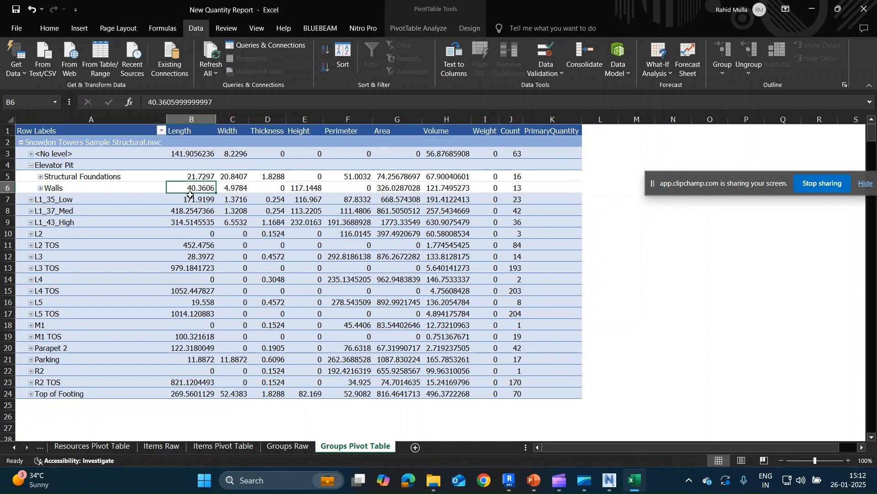
click(233, 190)
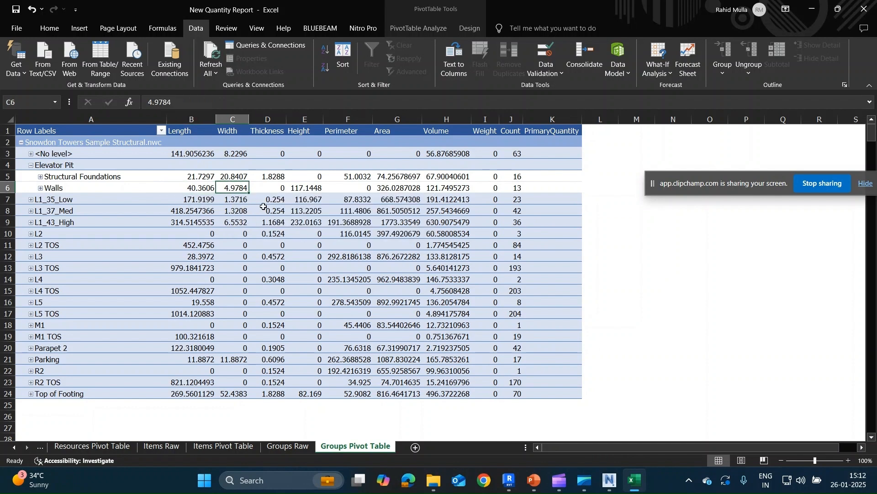
click(399, 188)
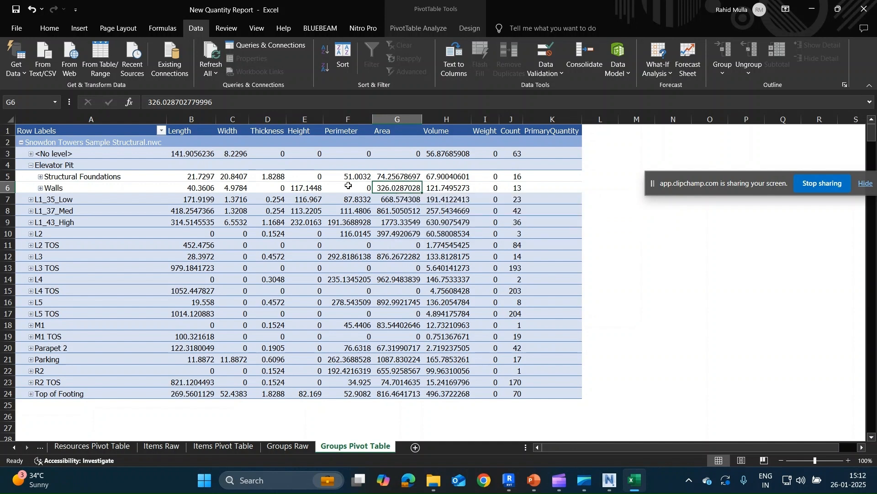
Expand the L1_35_Low and L4 levels to their element categories and check the floor quantities.
click(31, 200)
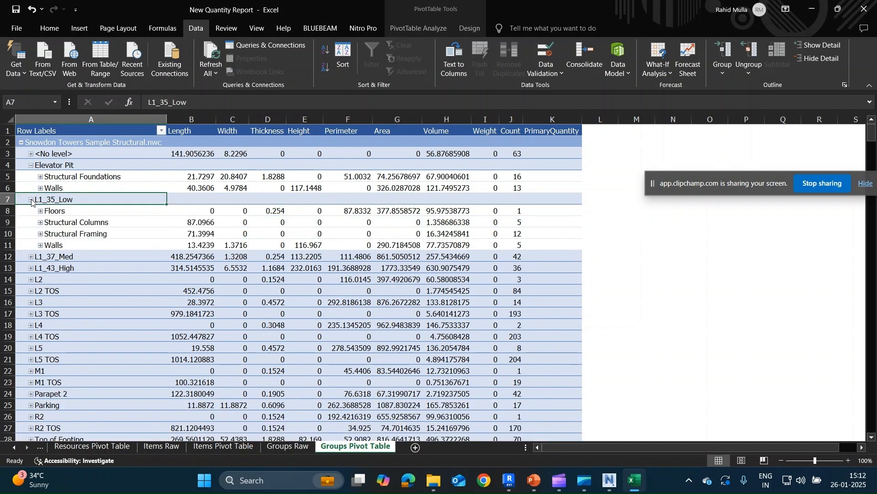
click(62, 212)
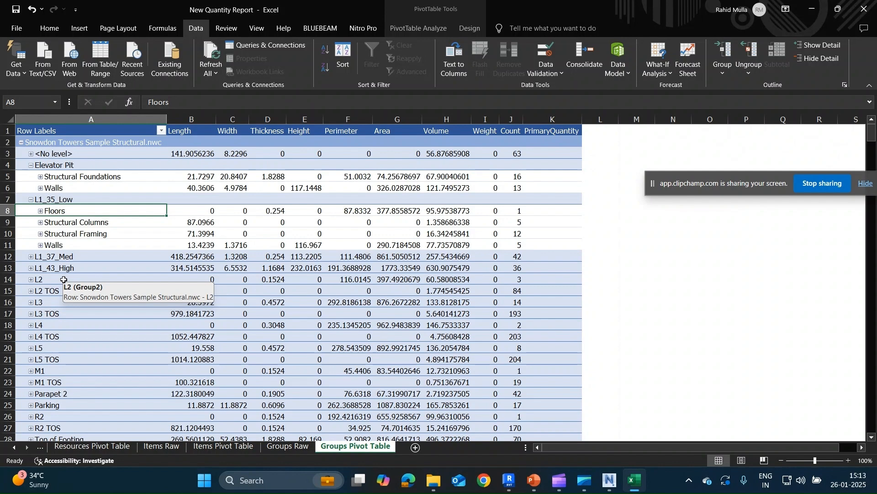
click(30, 325)
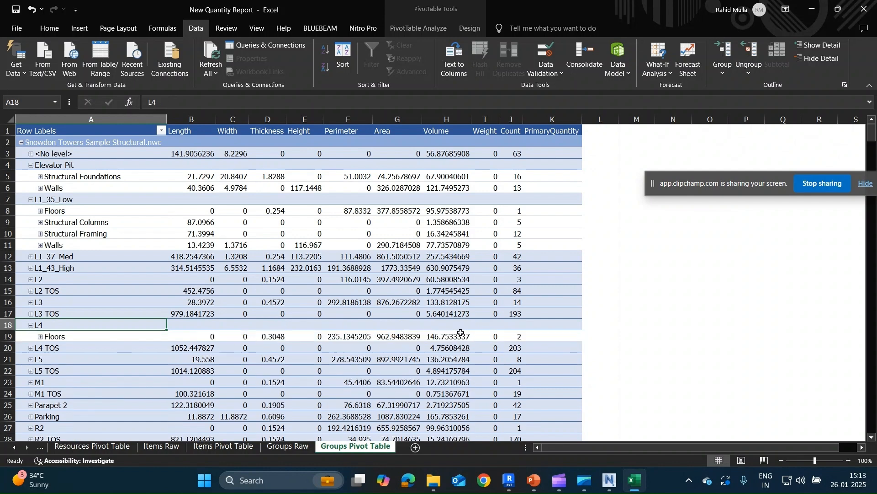
mouse_move(461, 333)
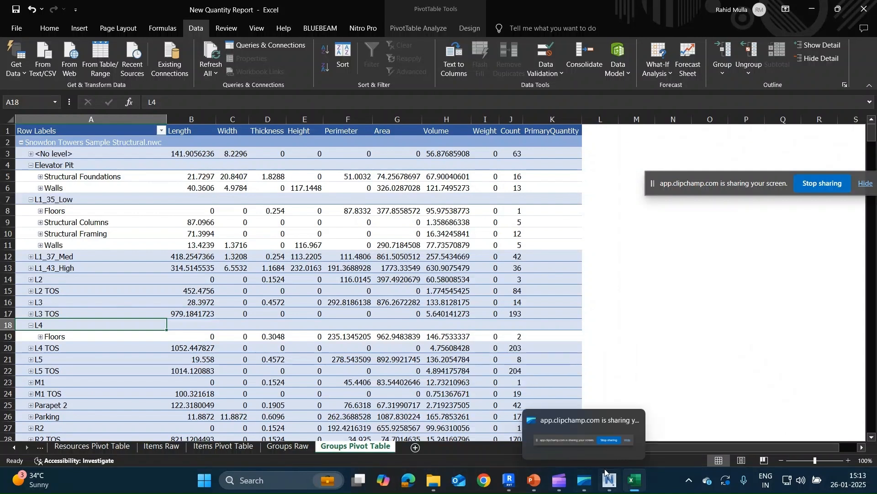
mouse_move(608, 479)
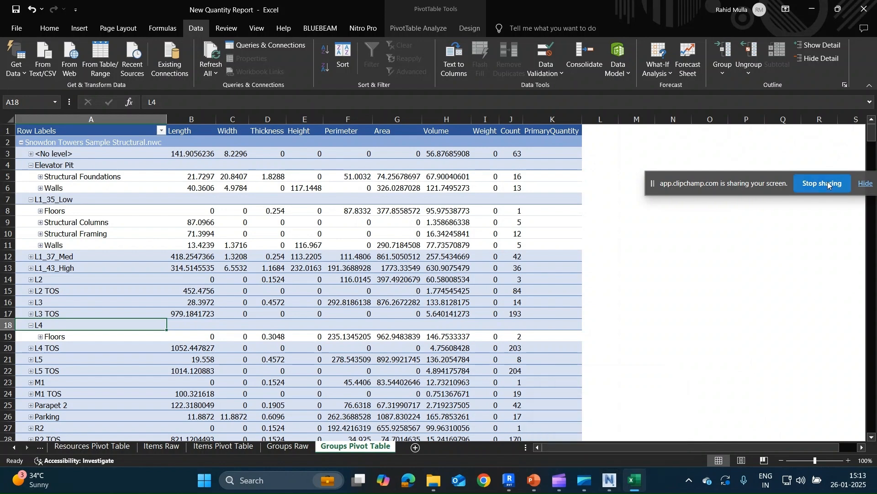
click(822, 183)
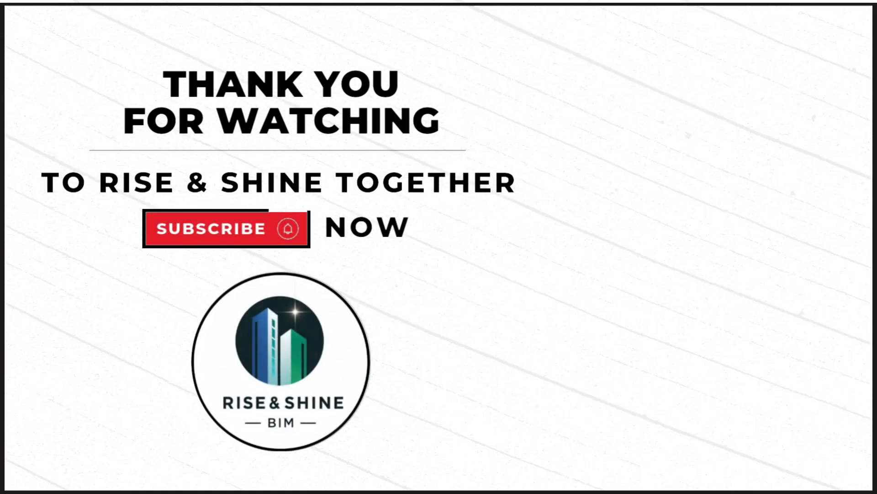